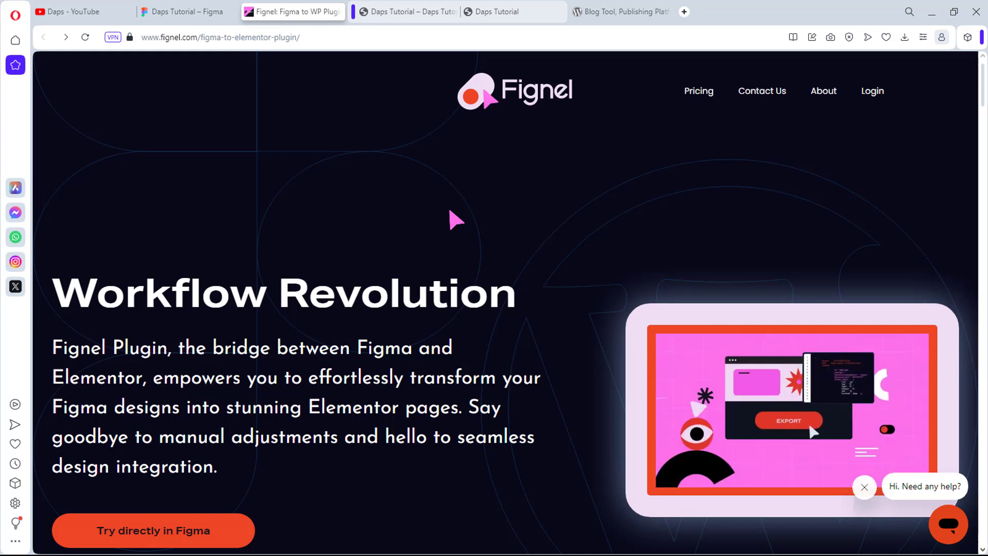
Step: Switch from the Fignel plugin page to the empty Daps Tutorial Figma design file
{"action": "left_click", "coordinate": [177, 11]}
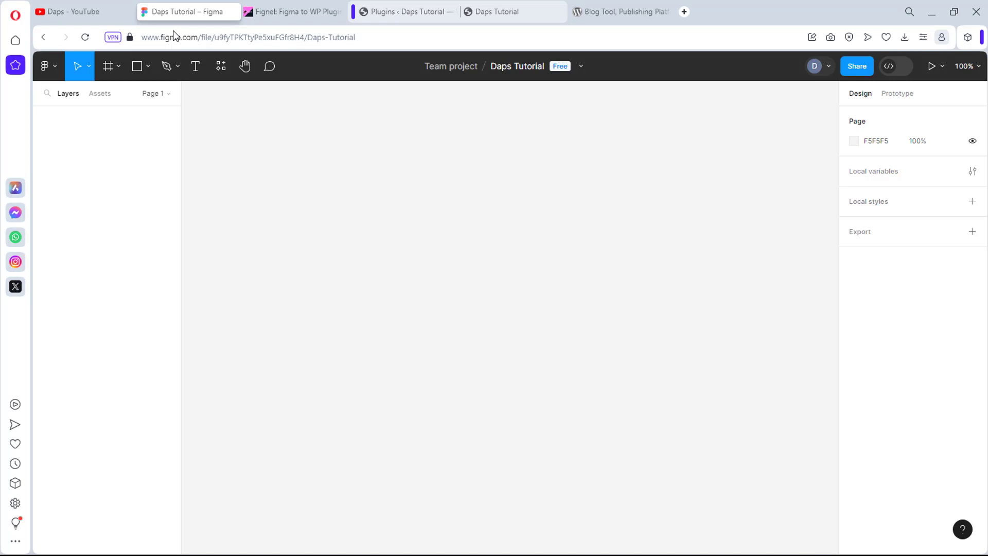
Step: Copy the wordpress.org homepage URL from Opera's address bar and return to the Figma file
{"action": "left_click", "coordinate": [286, 12]}
{"action": "left_click", "coordinate": [626, 12]}
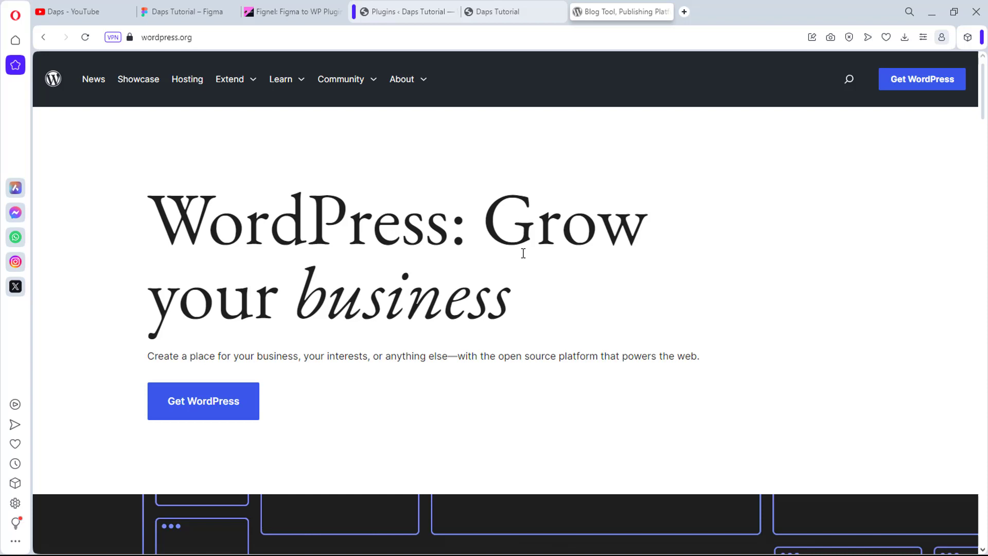
{"action": "left_click", "coordinate": [211, 38]}
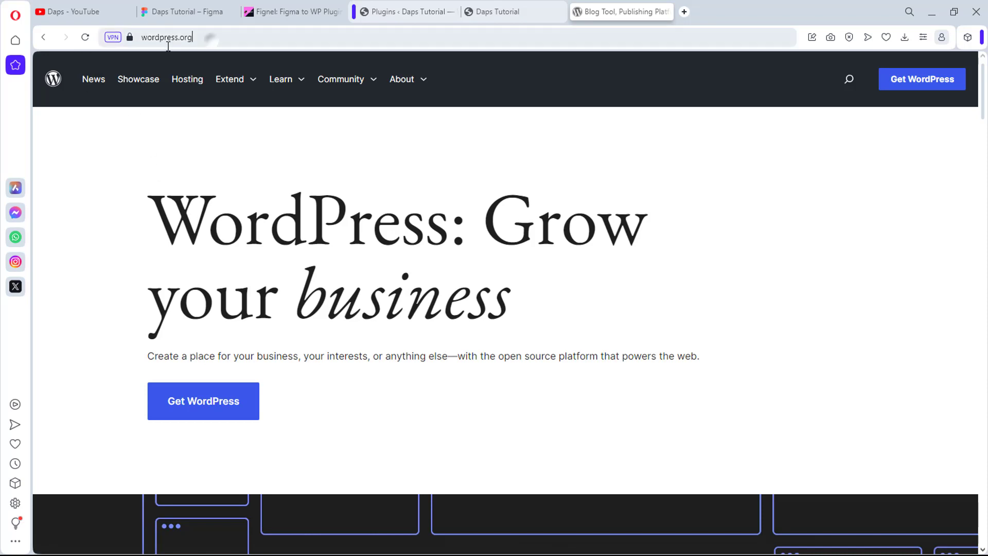
{"action": "right_click", "coordinate": [157, 43]}
{"action": "left_click", "coordinate": [193, 75]}
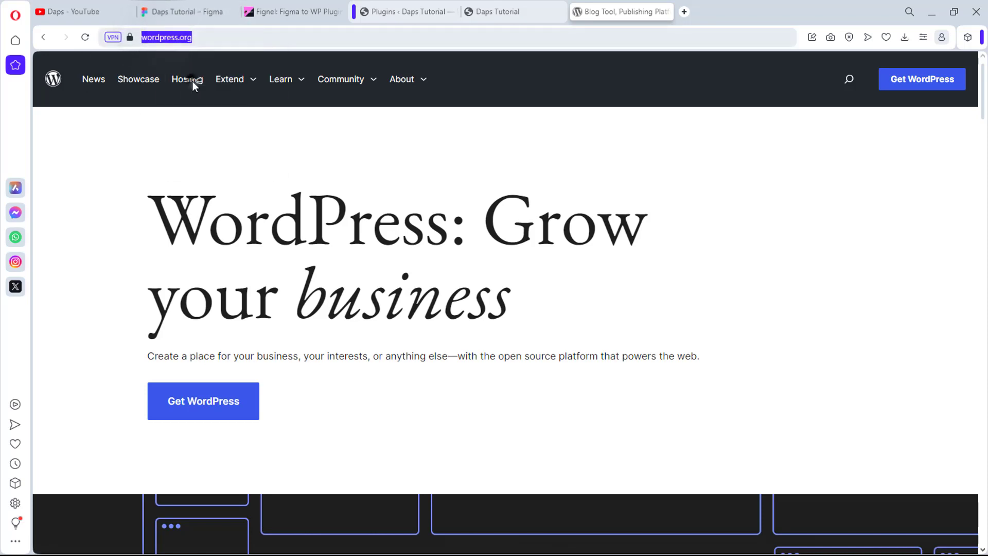
{"action": "left_click", "coordinate": [177, 12]}
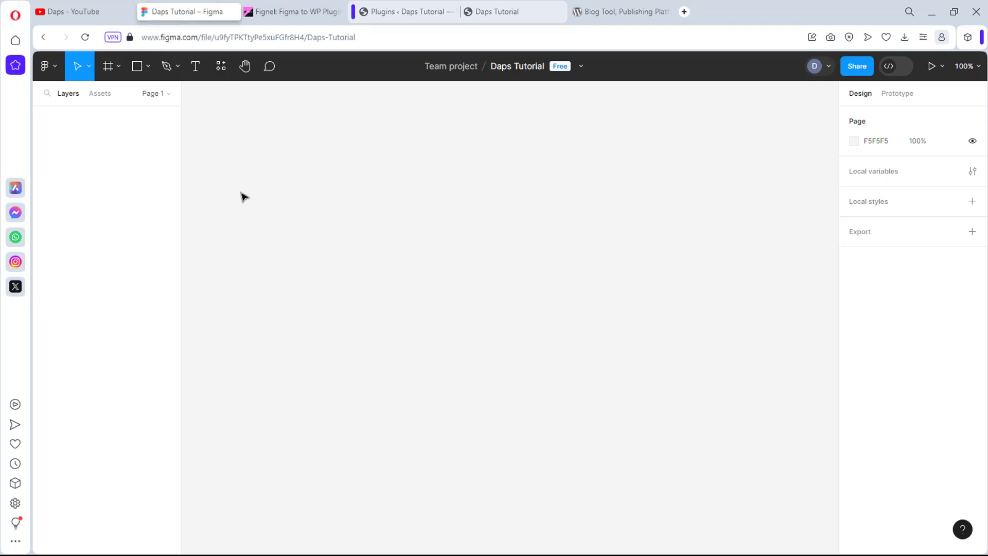
Step: Launch the html.to.design plugin from Figma's Plugins menu, then reopen the Plugins list
{"action": "left_click", "coordinate": [52, 65]}
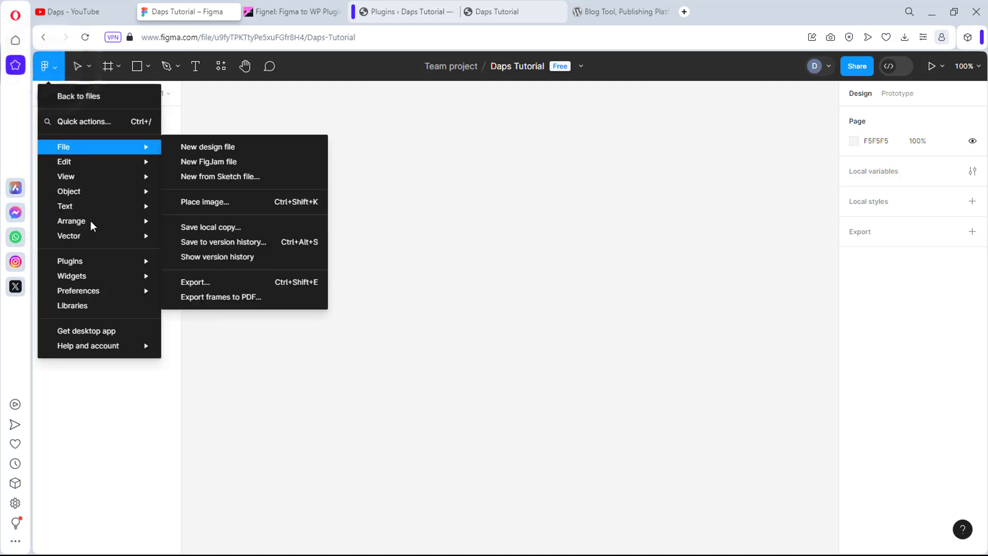
{"action": "mouse_move", "coordinate": [109, 260]}
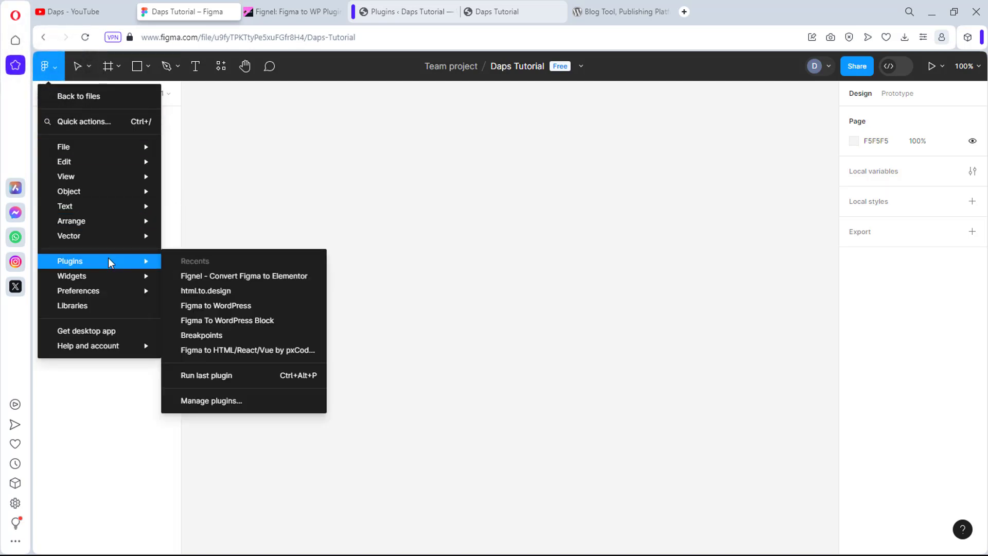
{"action": "left_click", "coordinate": [204, 291]}
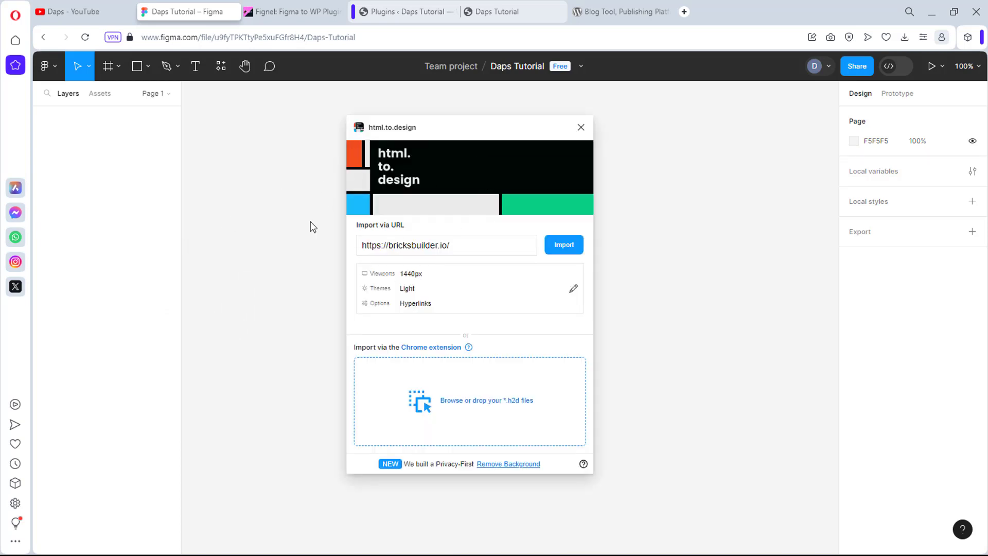
{"action": "left_click", "coordinate": [49, 69]}
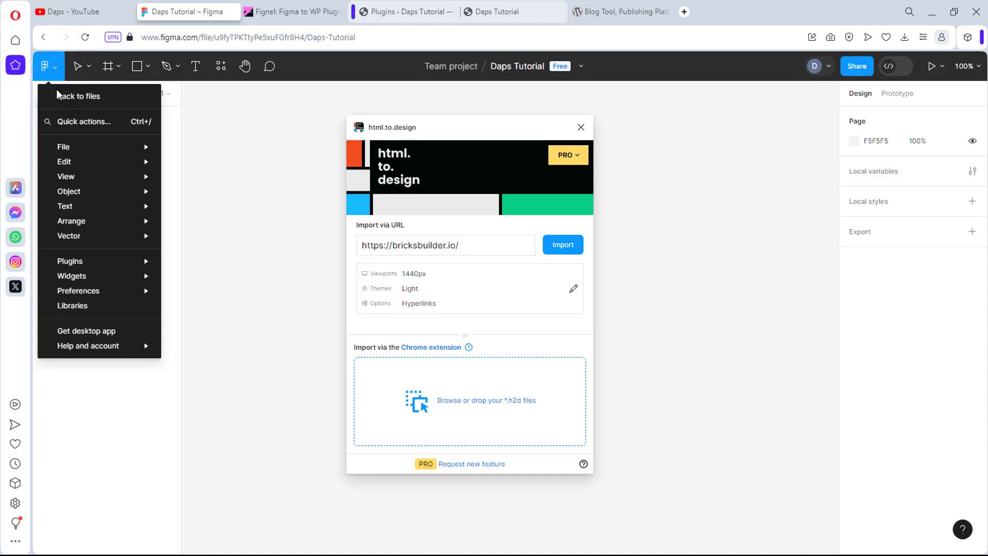
{"action": "mouse_move", "coordinate": [115, 269]}
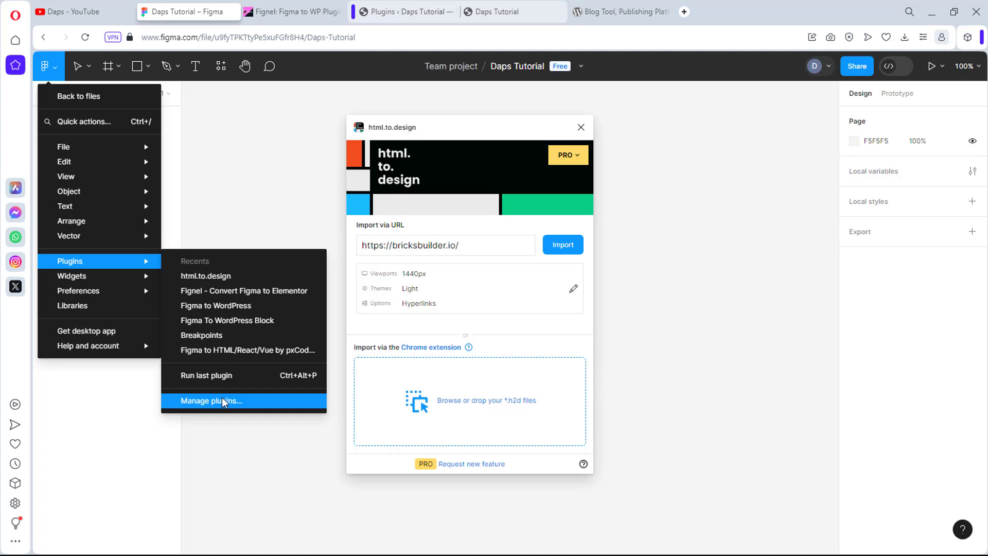
{"action": "left_click", "coordinate": [482, 253]}
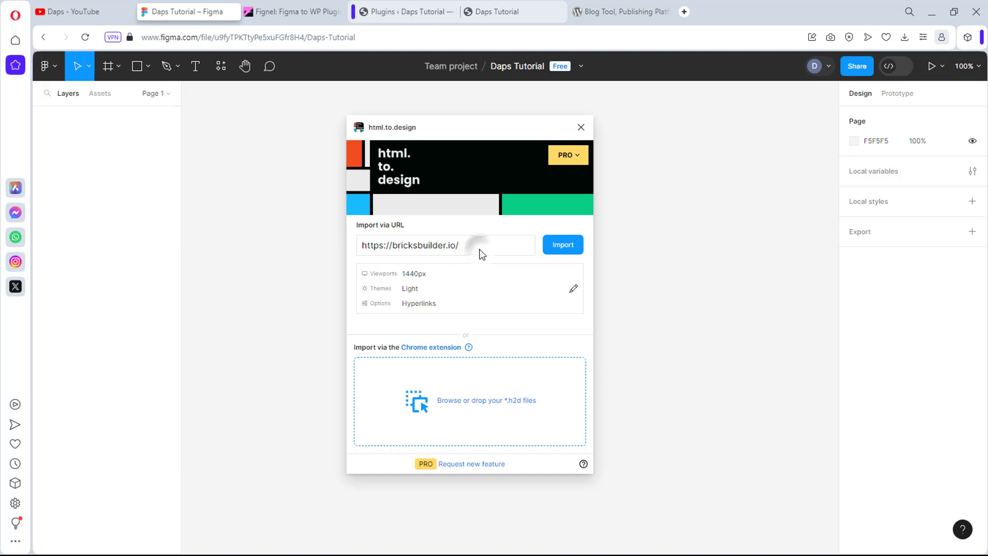
{"action": "triple_click", "coordinate": [471, 247]}
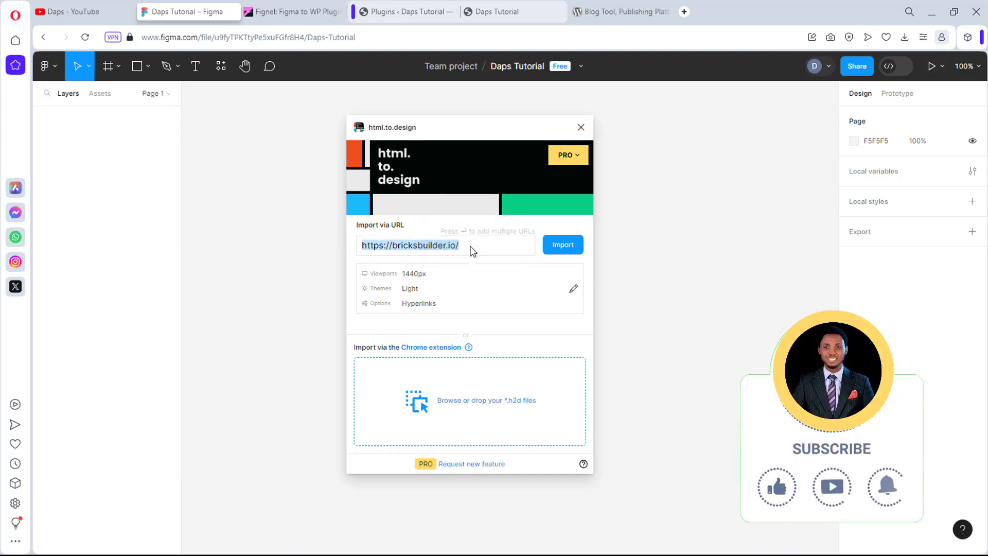
{"action": "key", "text": "ctrl+v"}
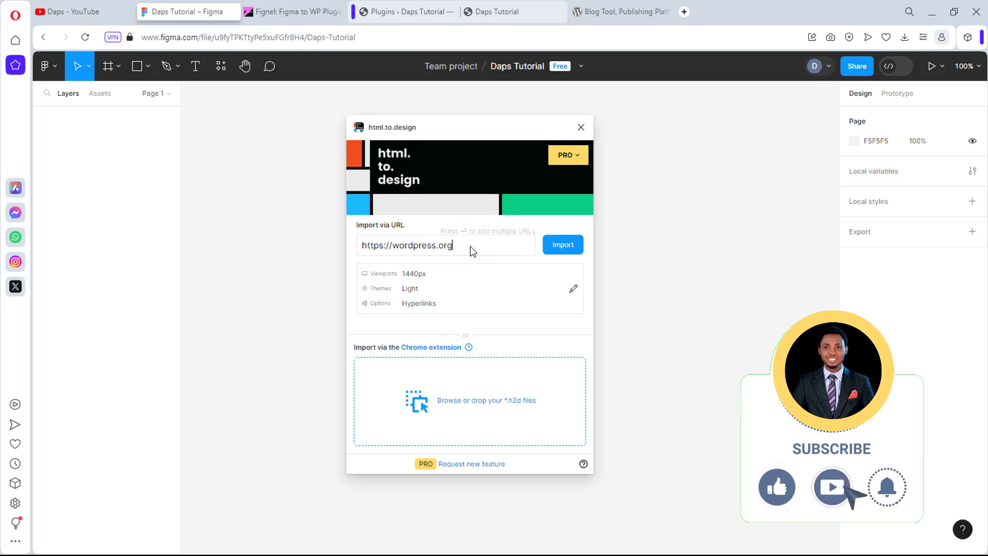
{"action": "left_click", "coordinate": [575, 290]}
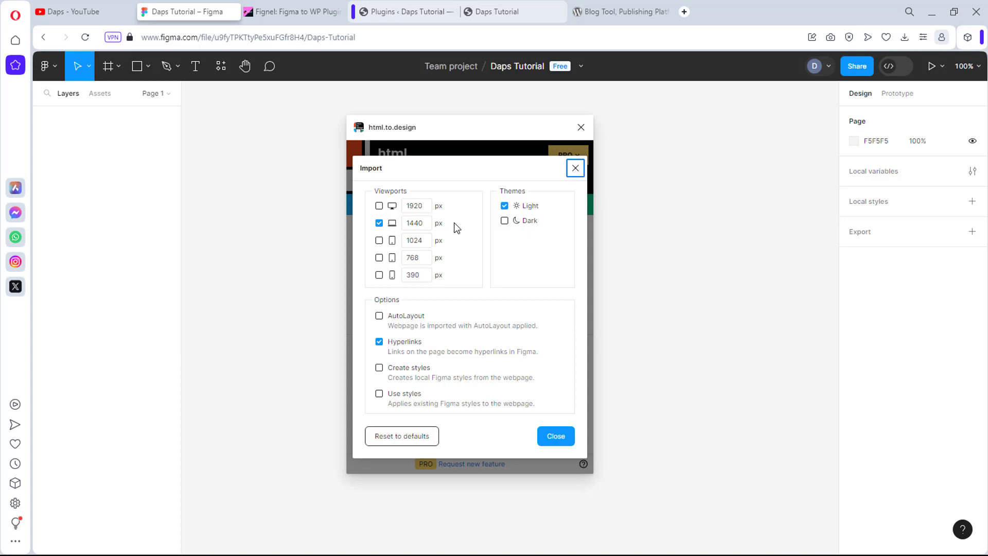
{"action": "left_click", "coordinate": [379, 316]}
{"action": "left_click", "coordinate": [555, 436]}
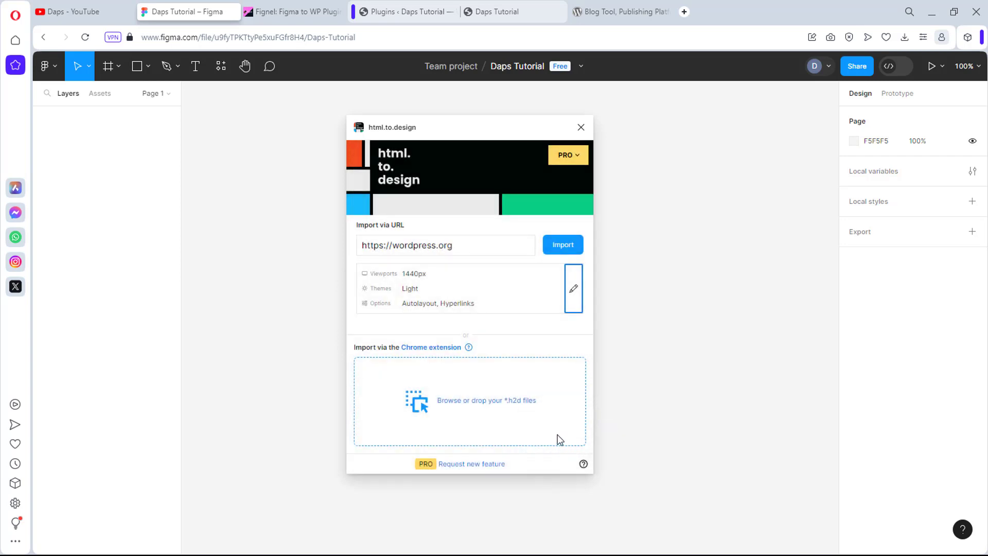
Step: Import the wordpress.org page, close the plugin, and fit the whole imported frame in view
{"action": "left_click", "coordinate": [568, 246]}
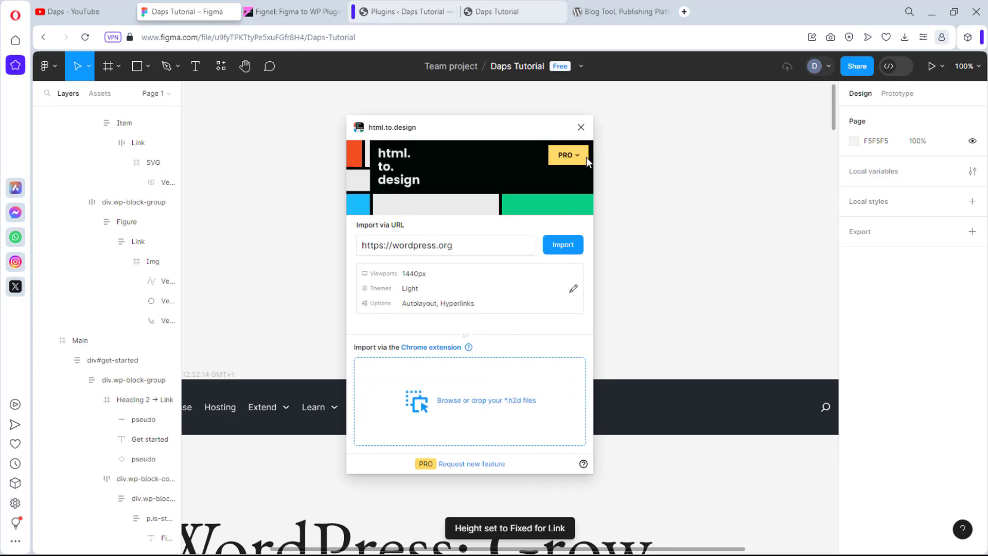
{"action": "left_click", "coordinate": [581, 127]}
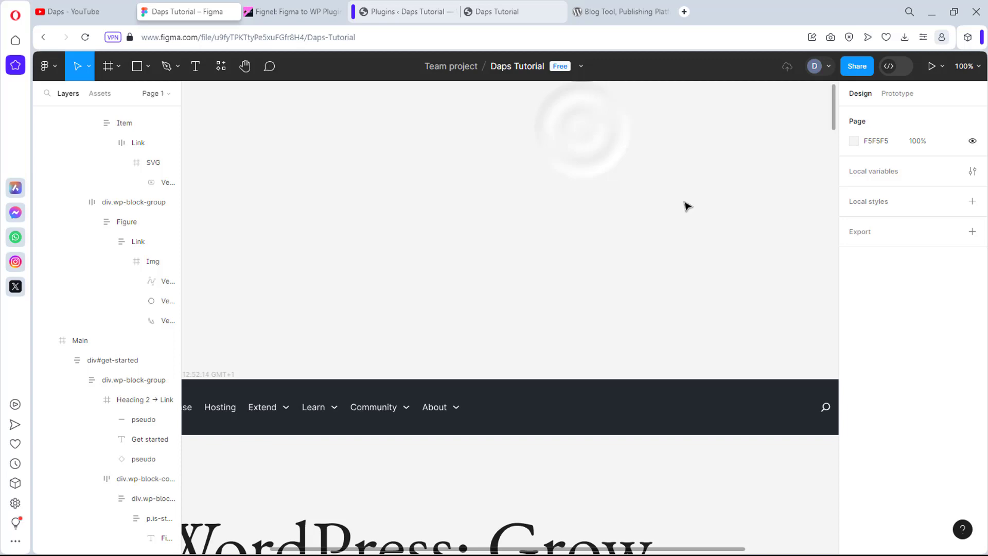
{"action": "scroll", "coordinate": [690, 217], "scroll_direction": "down", "scroll_amount": 3}
{"action": "scroll", "coordinate": [698, 223], "scroll_direction": "down", "scroll_amount": 10}
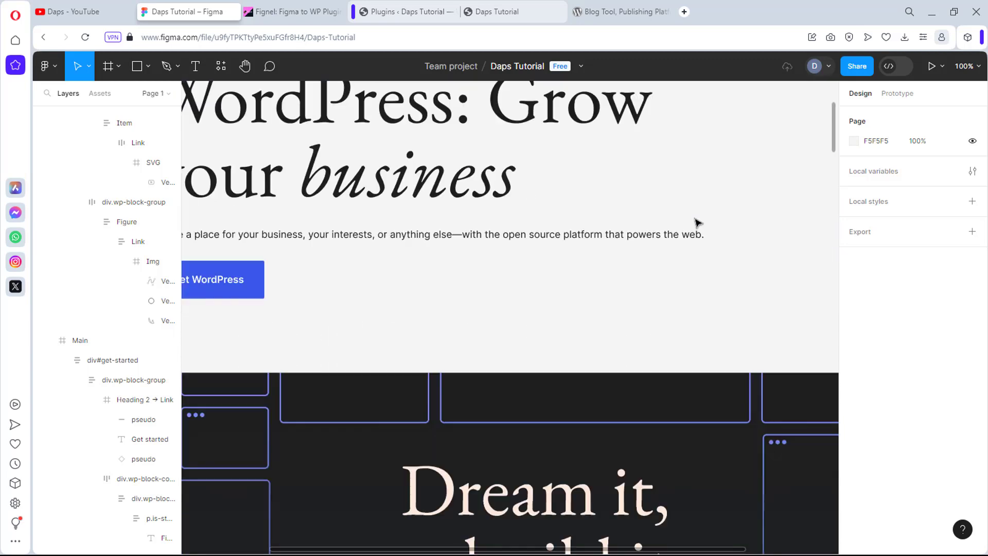
{"action": "scroll", "coordinate": [699, 223], "scroll_direction": "down", "scroll_amount": 7}
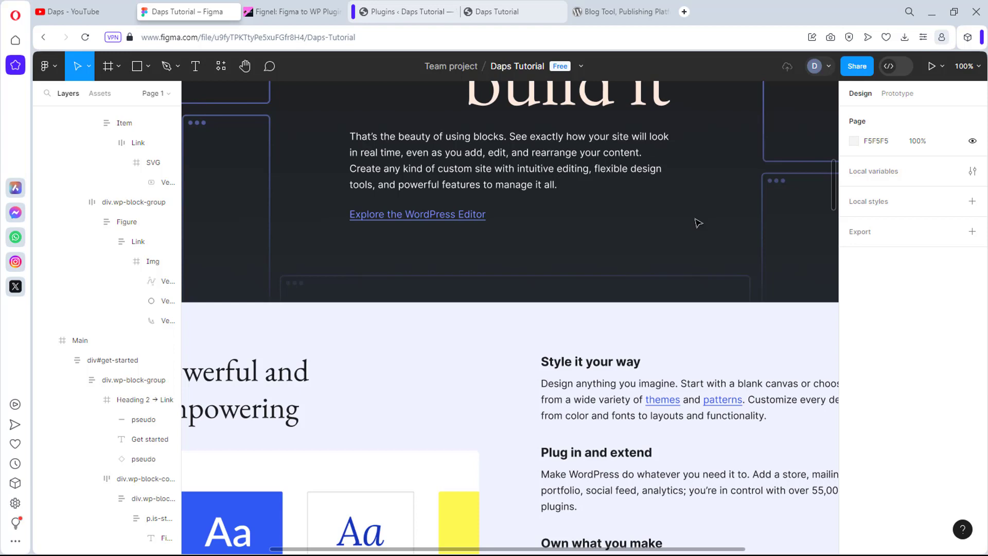
{"action": "scroll", "coordinate": [699, 223], "scroll_direction": "up", "scroll_amount": 9}
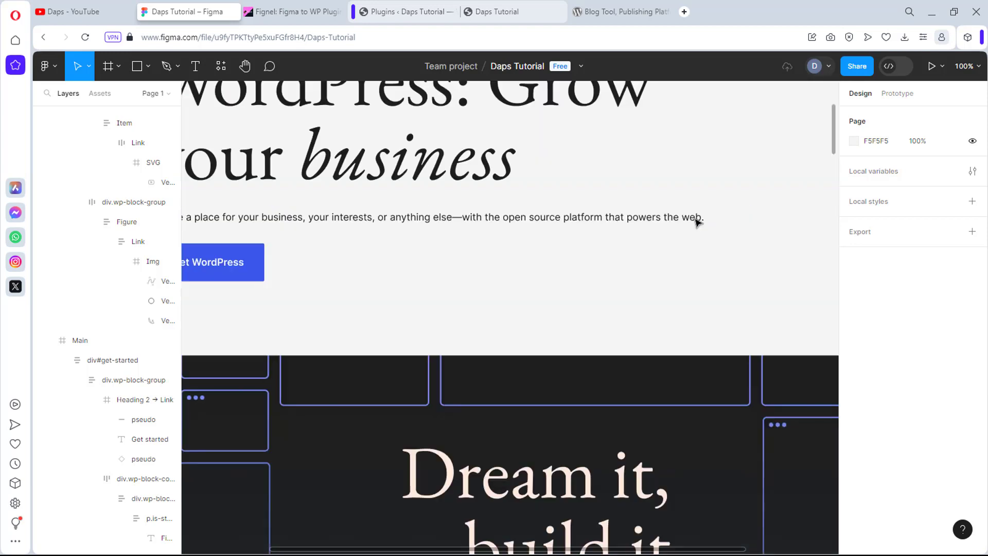
{"action": "left_click", "coordinate": [964, 67]}
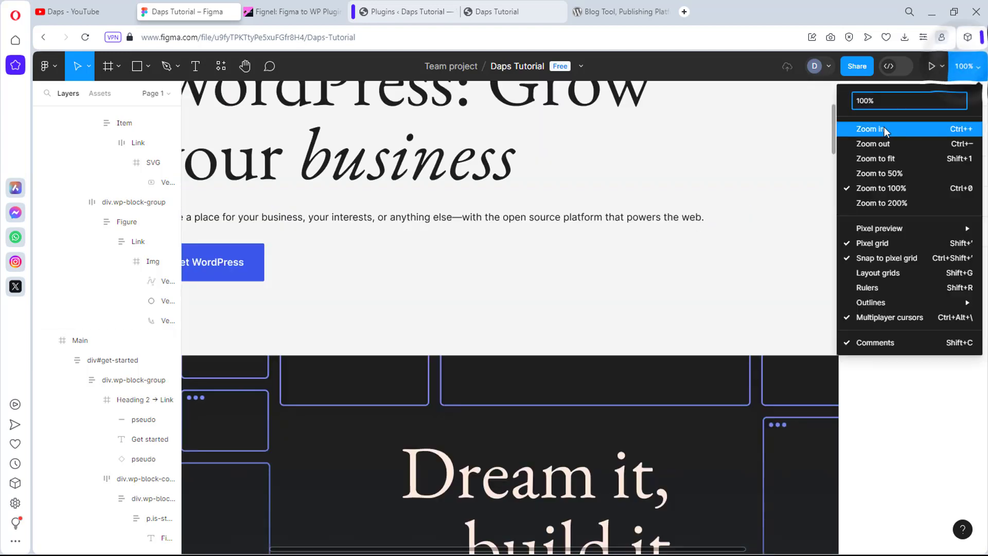
{"action": "left_click", "coordinate": [894, 157]}
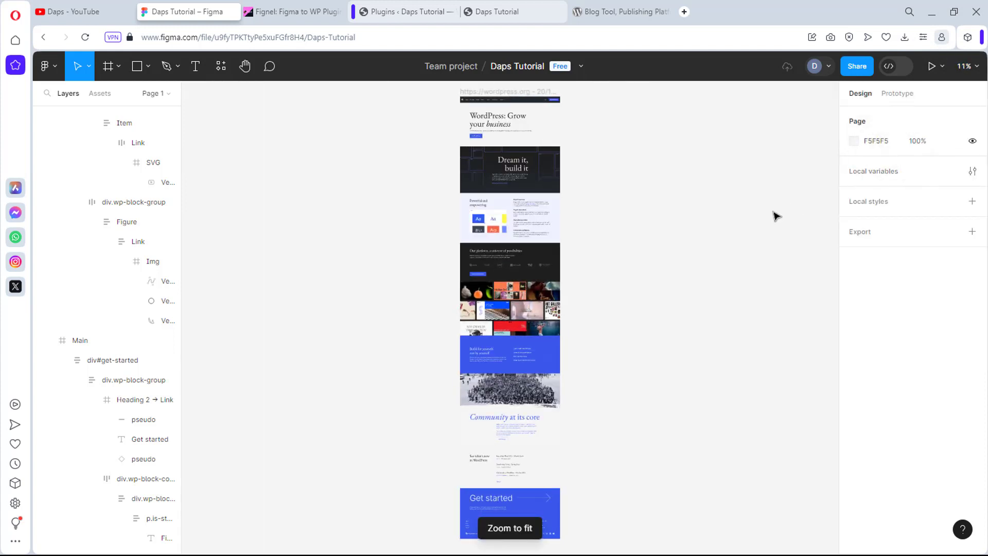
Step: Zoom to 50% and scroll up to the 'WordPress: Grow your business' header, then deselect the frame
{"action": "scroll", "coordinate": [725, 222], "scroll_direction": "up", "scroll_amount": 1}
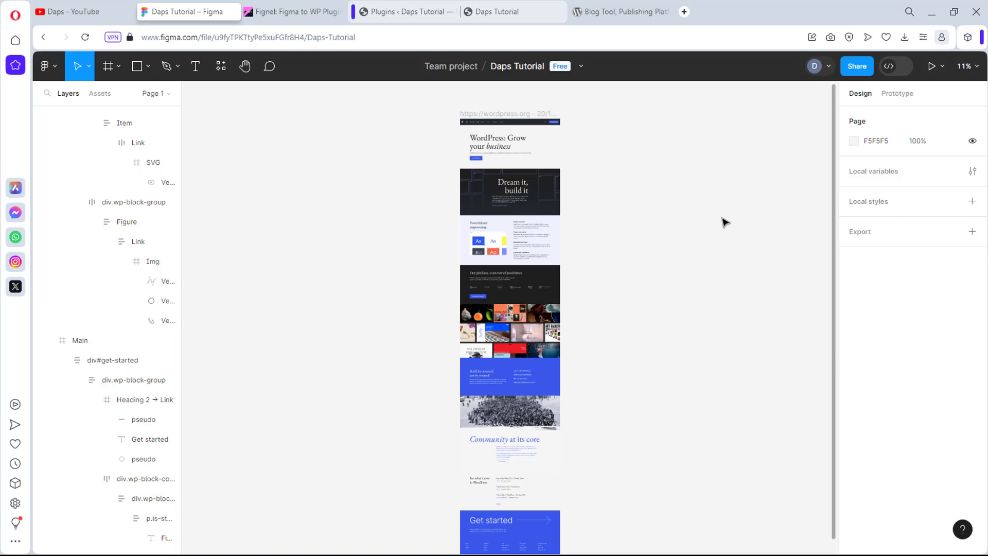
{"action": "key", "text": "shift+equal"}
{"action": "key", "text": "shift+equal"}
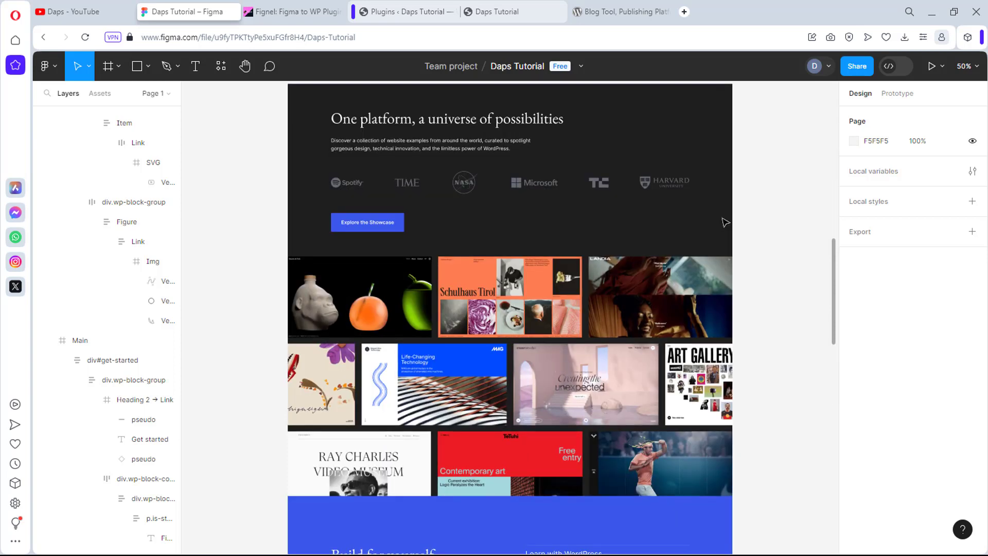
{"action": "scroll", "coordinate": [726, 222], "scroll_direction": "up", "scroll_amount": 8}
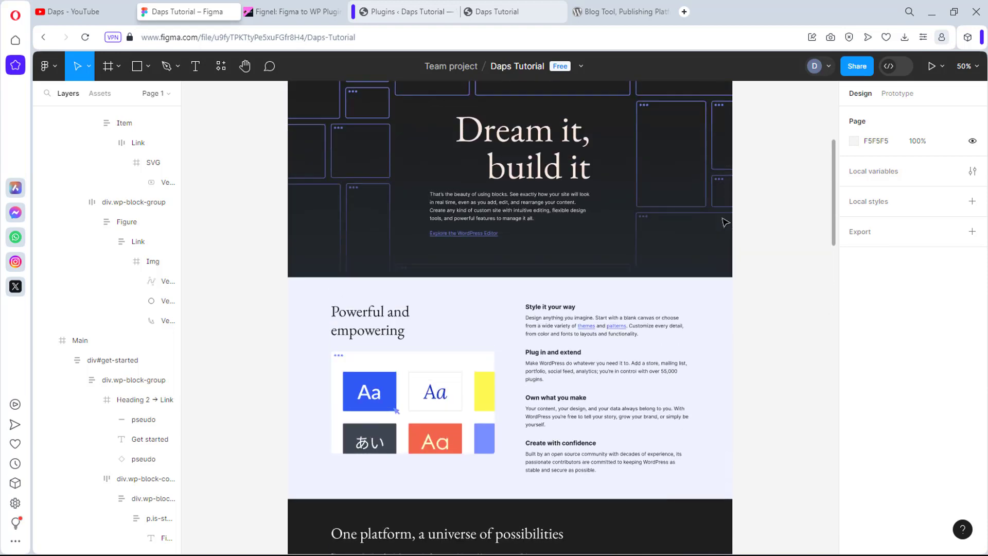
{"action": "scroll", "coordinate": [726, 222], "scroll_direction": "up", "scroll_amount": 2}
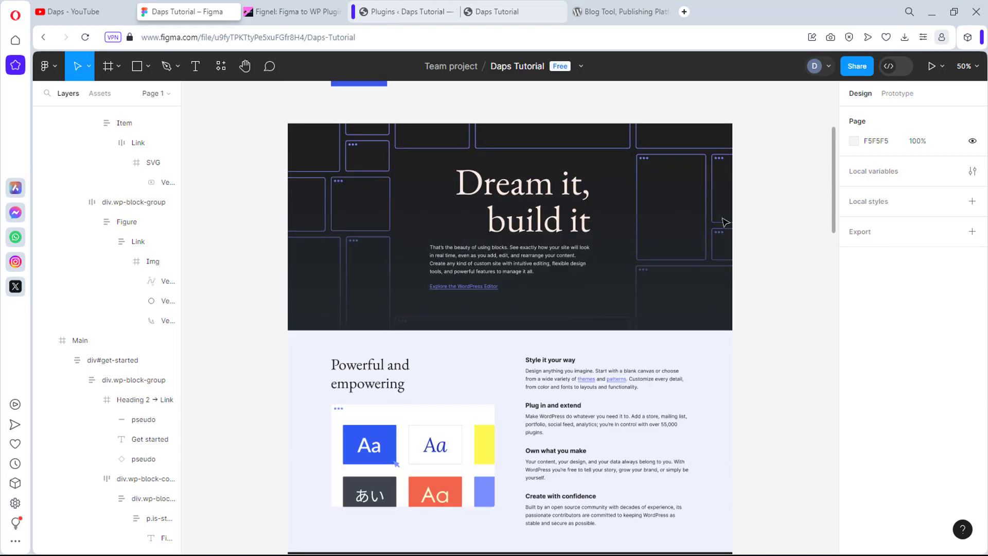
{"action": "left_click", "coordinate": [517, 194]}
{"action": "left_click", "coordinate": [517, 195]}
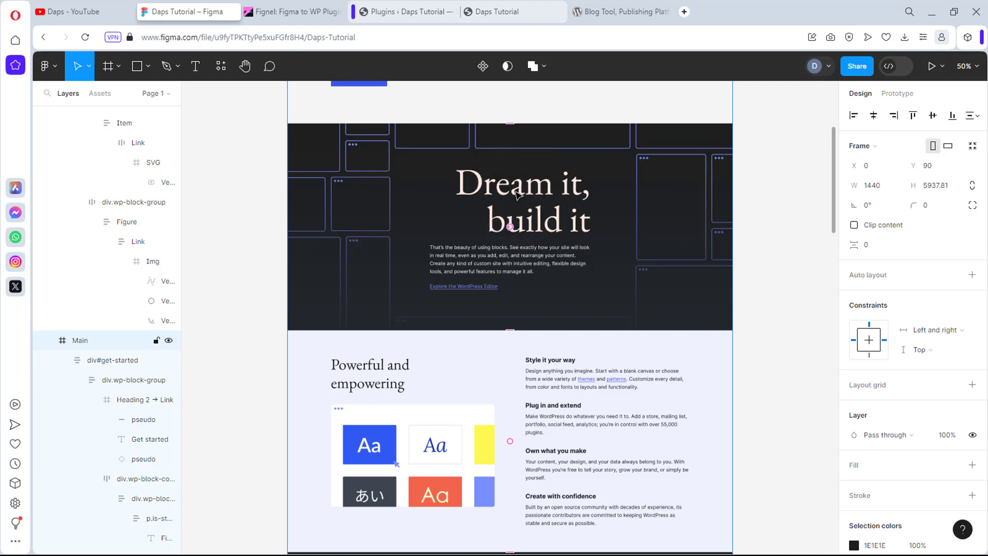
{"action": "scroll", "coordinate": [533, 225], "scroll_direction": "up", "scroll_amount": 5}
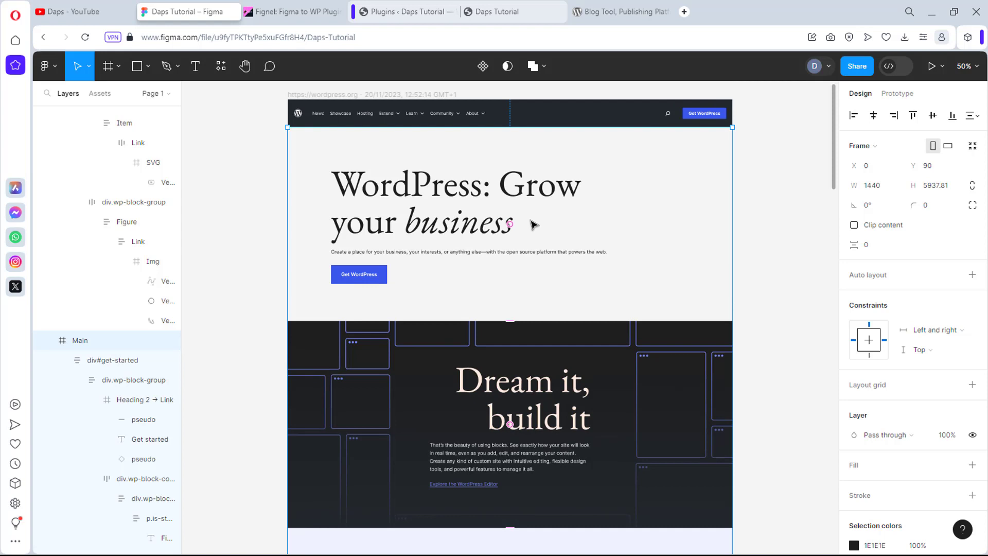
{"action": "left_click", "coordinate": [245, 165]}
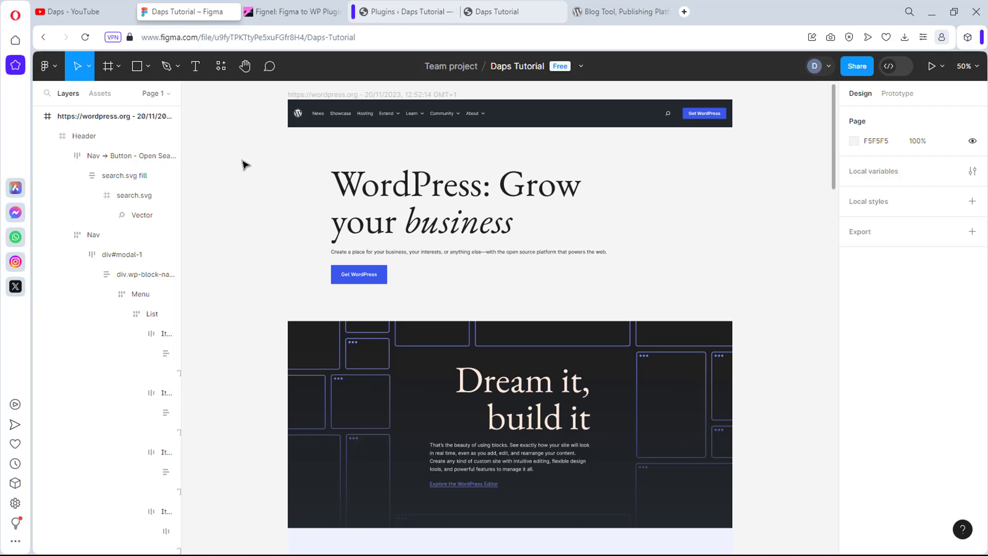
Step: Launch Fignel - Convert Figma to Elementor from the Plugins menu and start its free trial
{"action": "left_click", "coordinate": [46, 67]}
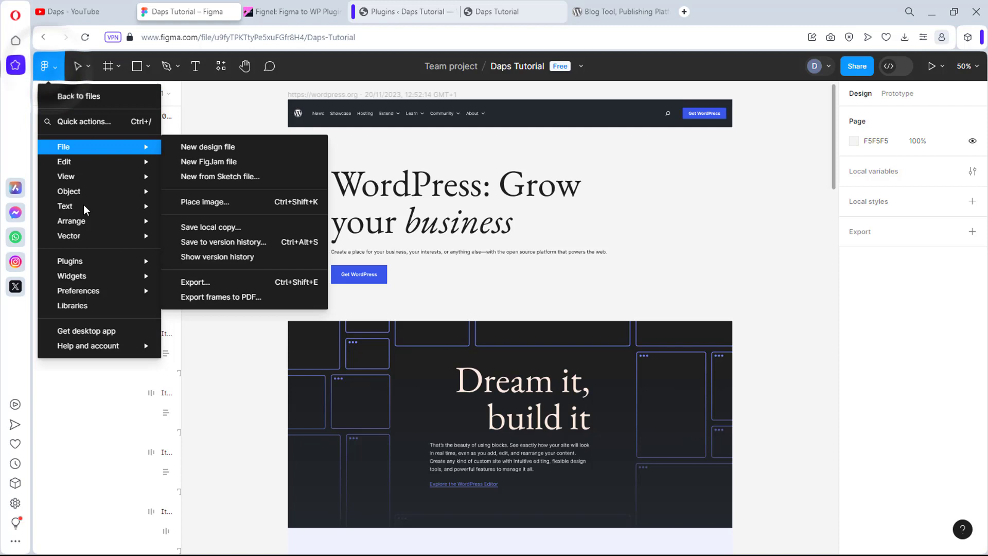
{"action": "mouse_move", "coordinate": [79, 264]}
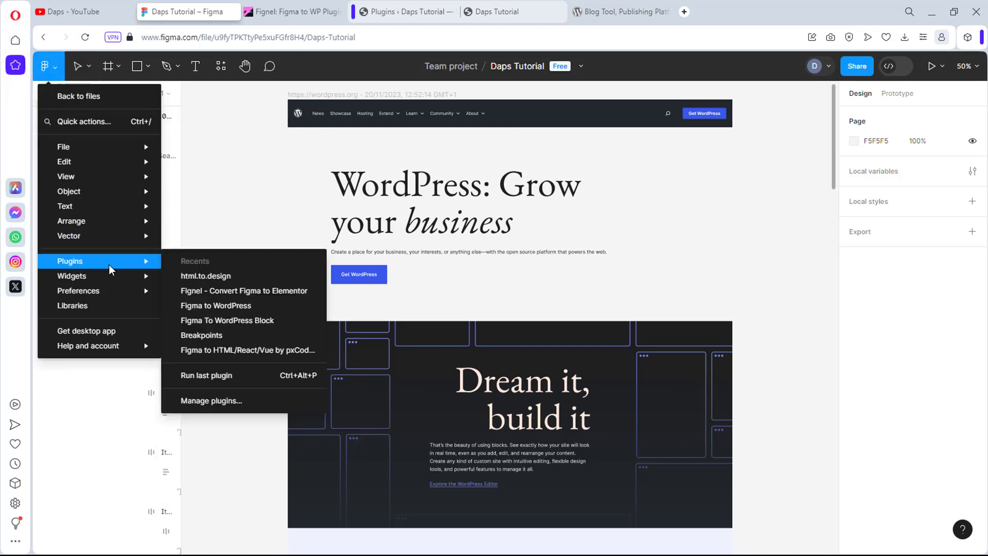
{"action": "left_click", "coordinate": [199, 290]}
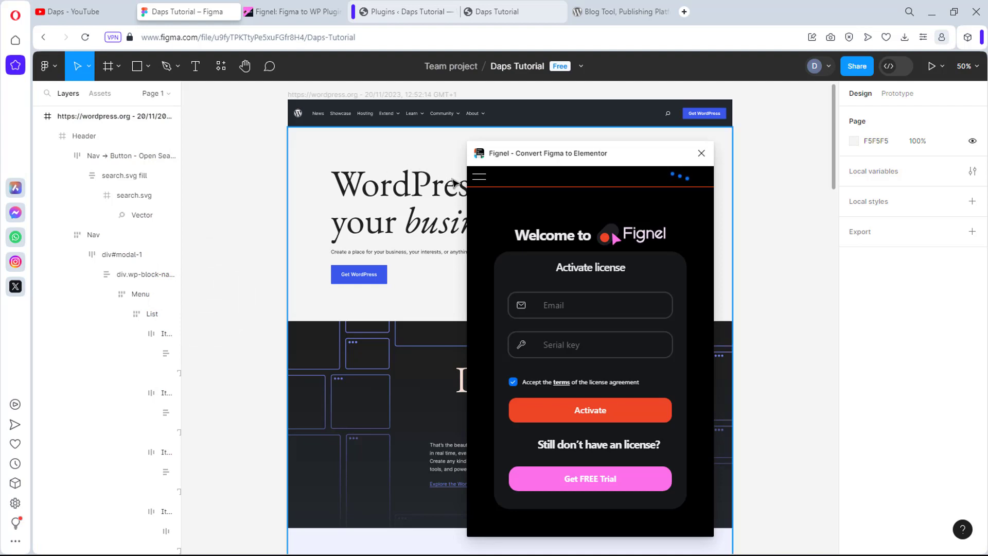
{"action": "left_click", "coordinate": [606, 484]}
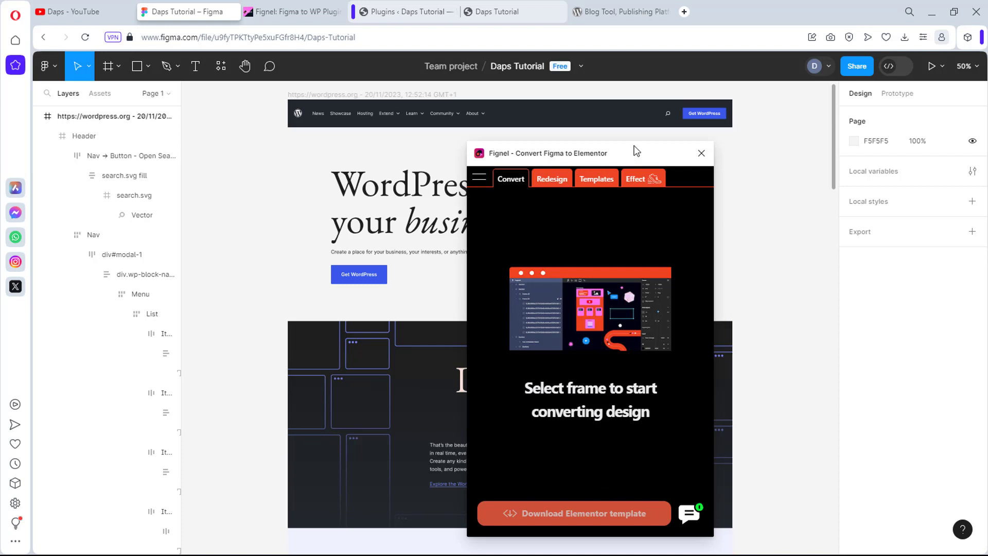
Step: Export the wordpress.org frame as an Elementor template JSON, then switch to the Daps Tutorial WordPress site
{"action": "left_click_drag", "start_coordinate": [635, 147], "coordinate": [651, 123]}
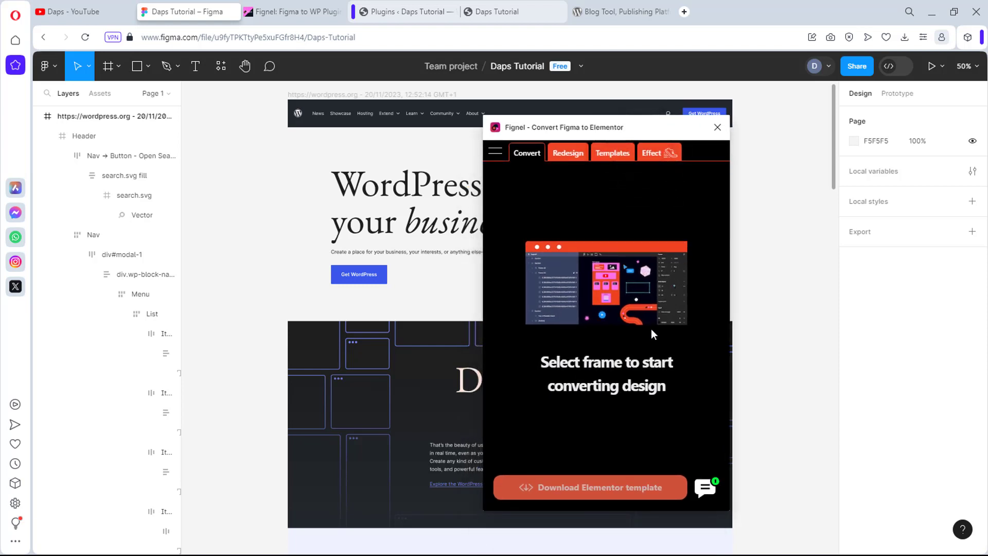
{"action": "left_click", "coordinate": [322, 97]}
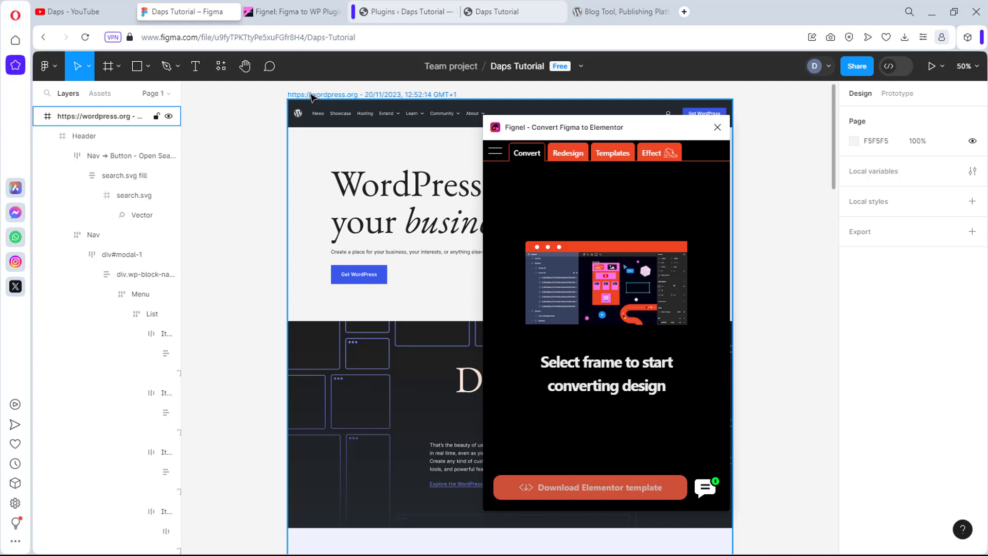
{"action": "left_click", "coordinate": [322, 96]}
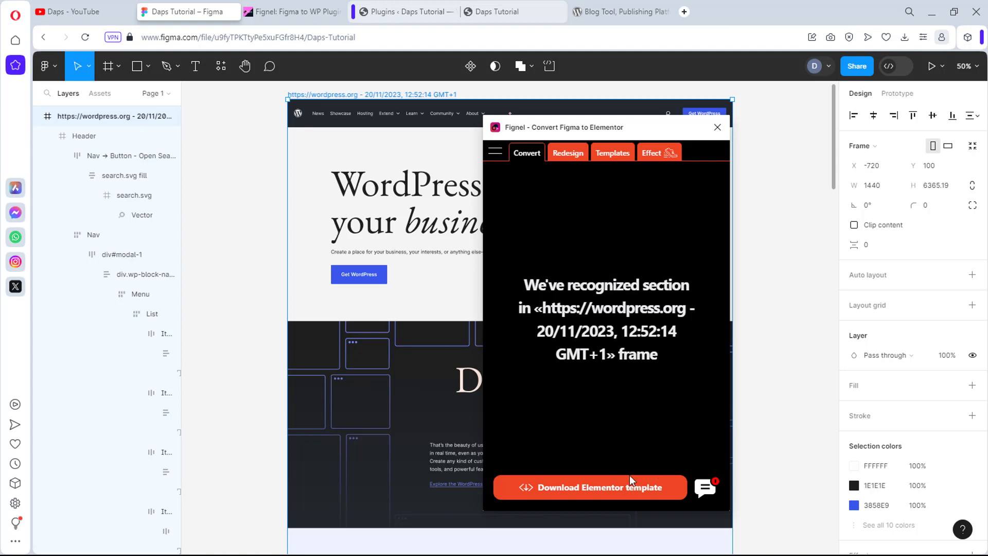
{"action": "left_click", "coordinate": [610, 489]}
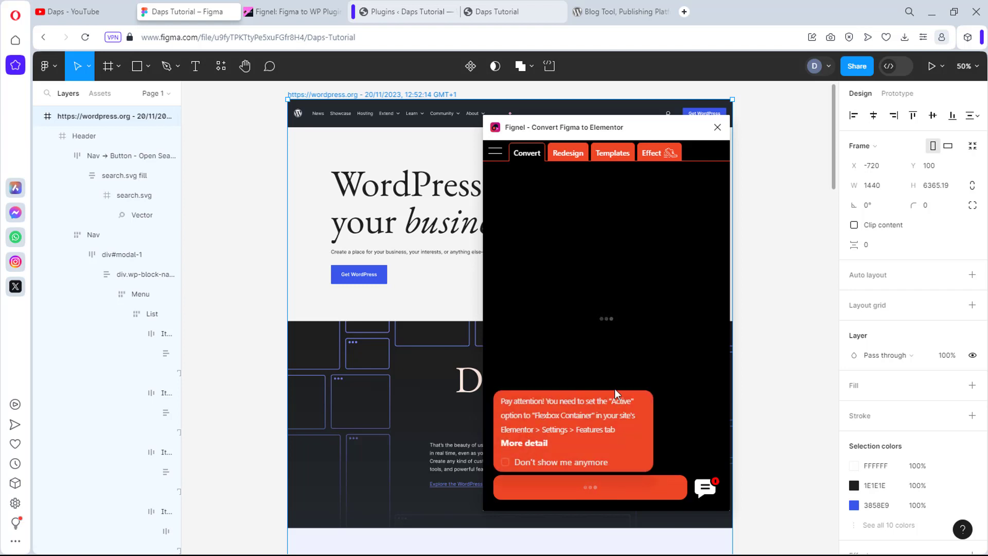
{"action": "mouse_move", "coordinate": [567, 474]}
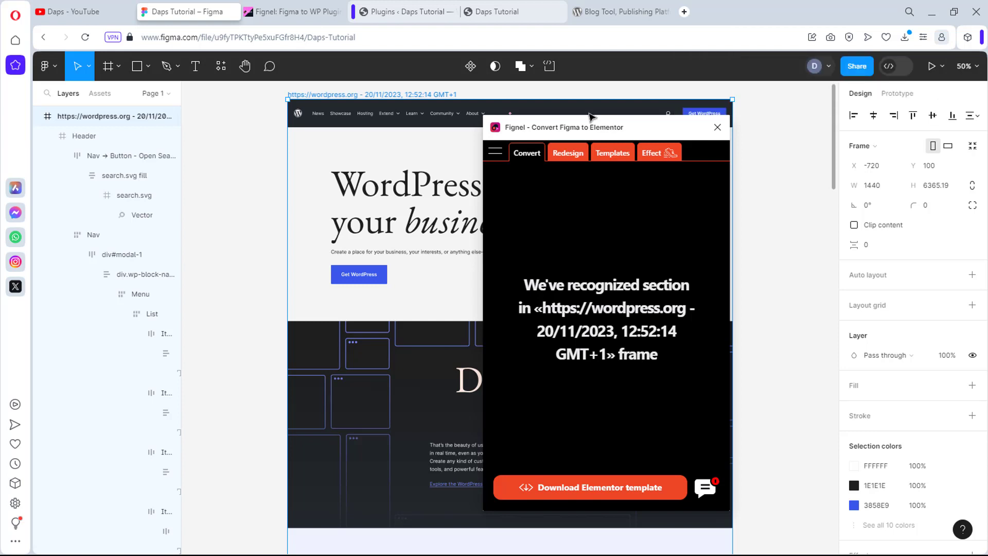
{"action": "left_click", "coordinate": [515, 5]}
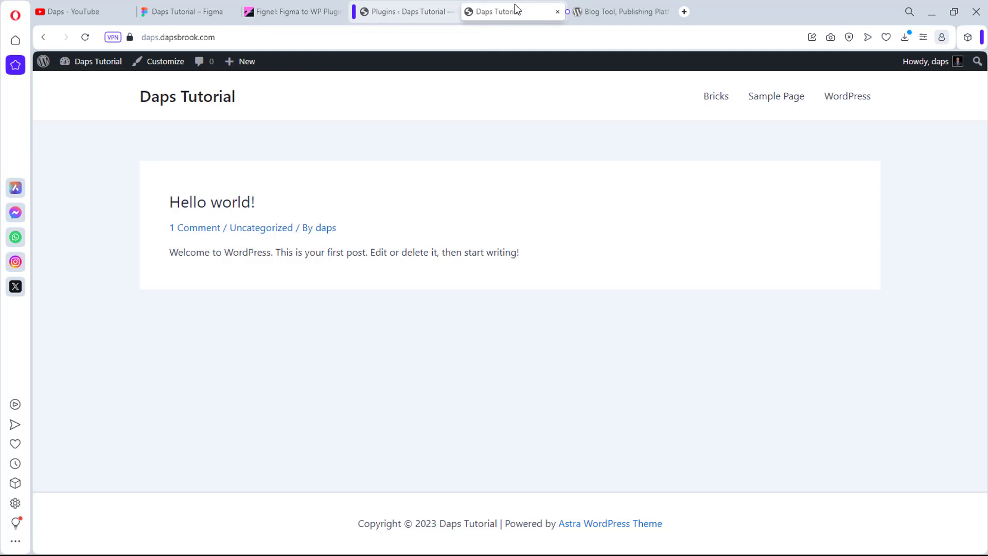
Step: Set Elementor's Flexbox Container feature to Active under Settings > Features and save
{"action": "left_click", "coordinate": [406, 12]}
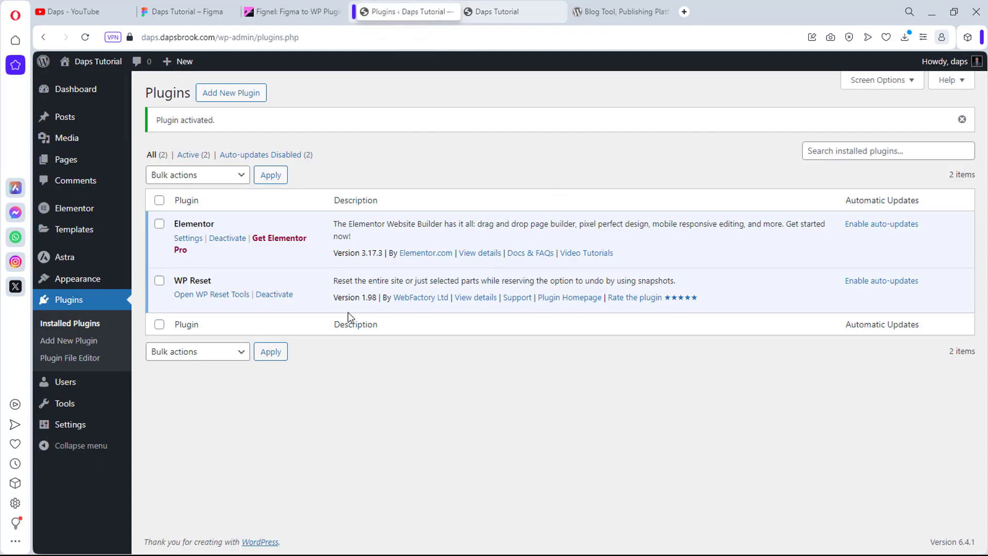
{"action": "left_click", "coordinate": [188, 241]}
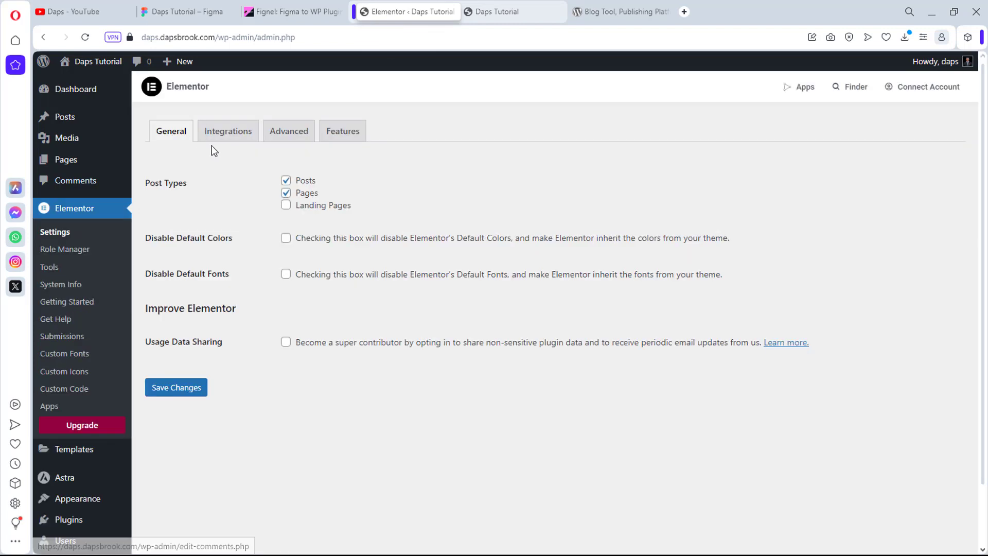
{"action": "left_click", "coordinate": [340, 133]}
{"action": "scroll", "coordinate": [345, 260], "scroll_direction": "down", "scroll_amount": 5}
{"action": "scroll", "coordinate": [344, 260], "scroll_direction": "down", "scroll_amount": 20}
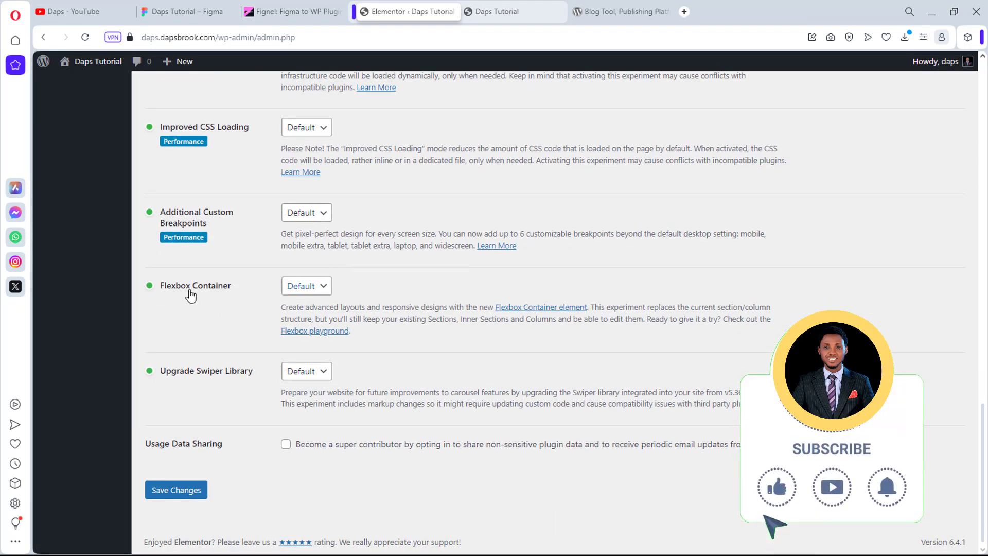
{"action": "left_click", "coordinate": [312, 285]}
{"action": "left_click", "coordinate": [302, 315]}
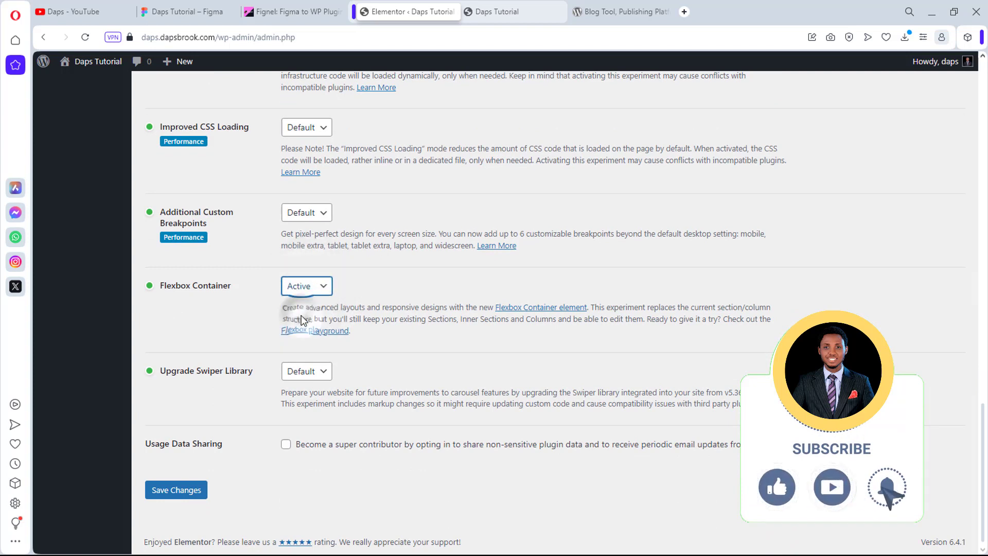
{"action": "left_click", "coordinate": [165, 493]}
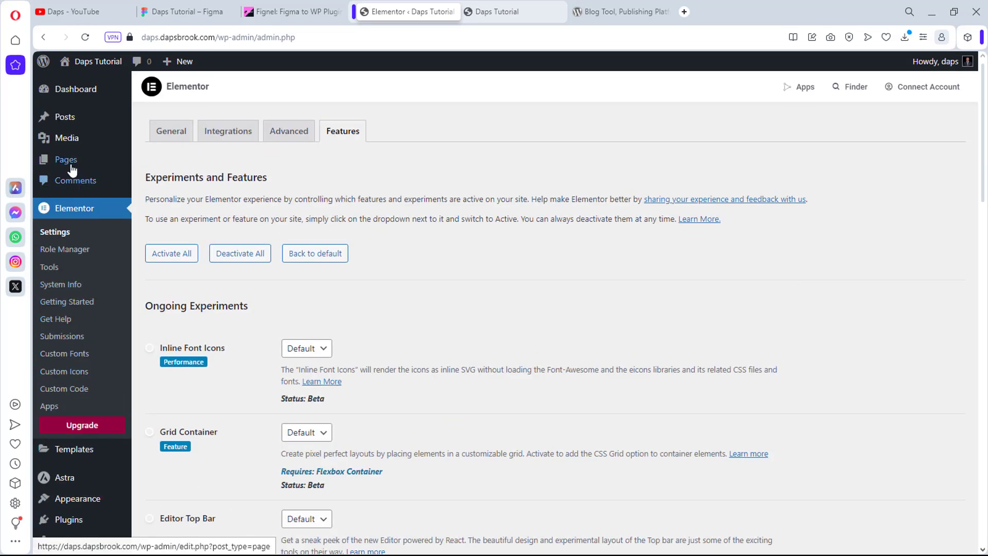
Step: Add a new page titled 'Daps Tutorial' and publish it
{"action": "mouse_move", "coordinate": [66, 158]}
{"action": "left_click", "coordinate": [167, 179]}
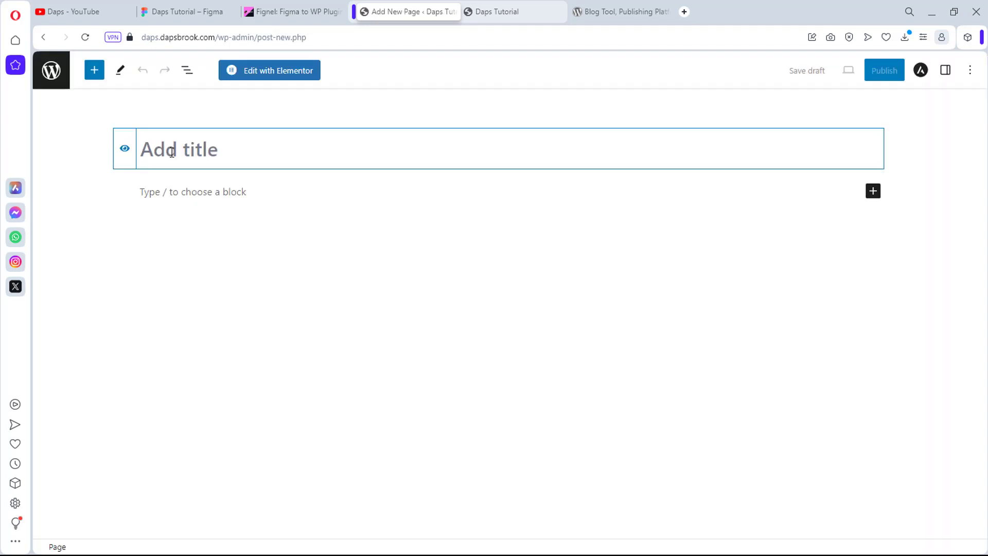
{"action": "type", "text": "Daps"}
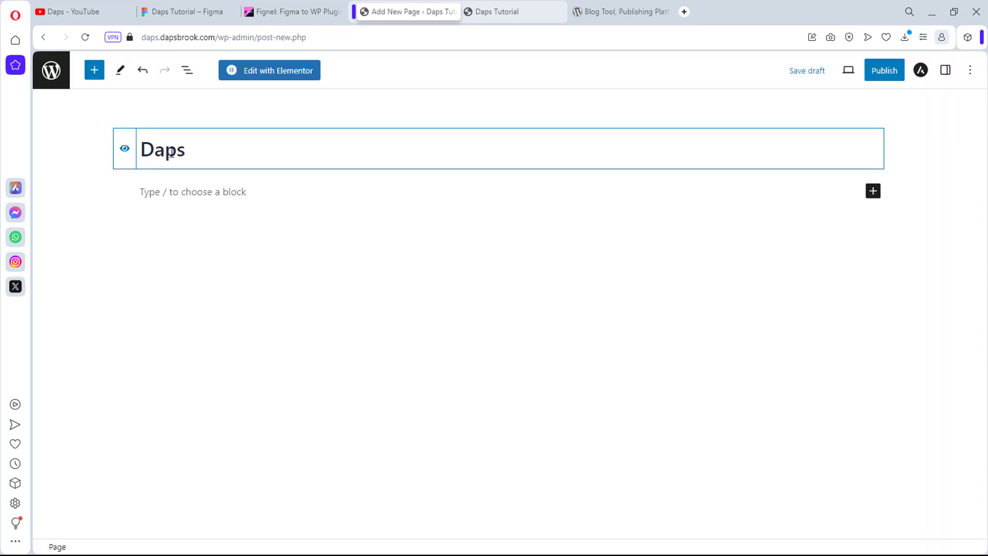
{"action": "type", "text": " Tutorial"}
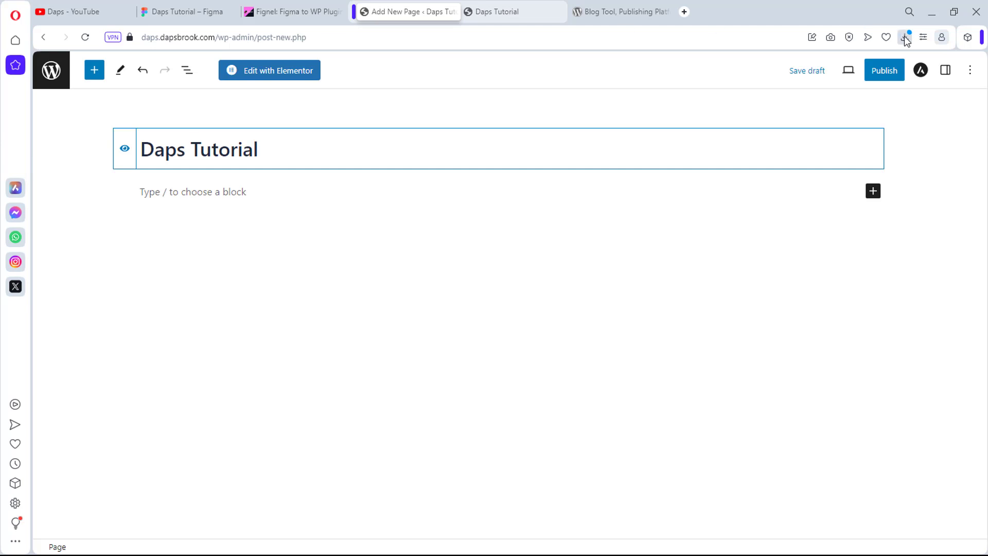
{"action": "left_click", "coordinate": [885, 72]}
{"action": "left_click", "coordinate": [886, 71]}
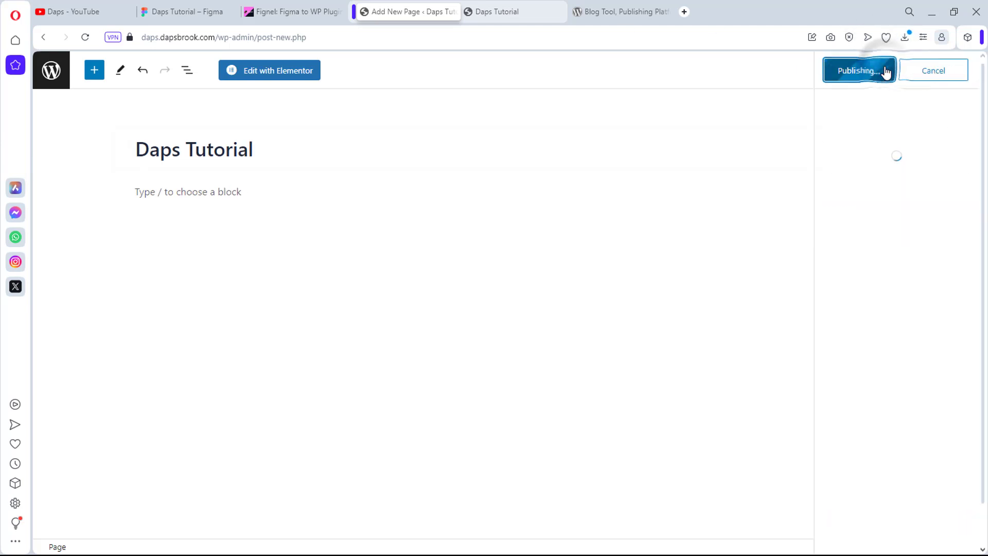
Step: Open the page in Elementor, dismiss the AI notice and navigator, and view My Templates
{"action": "left_click", "coordinate": [261, 77]}
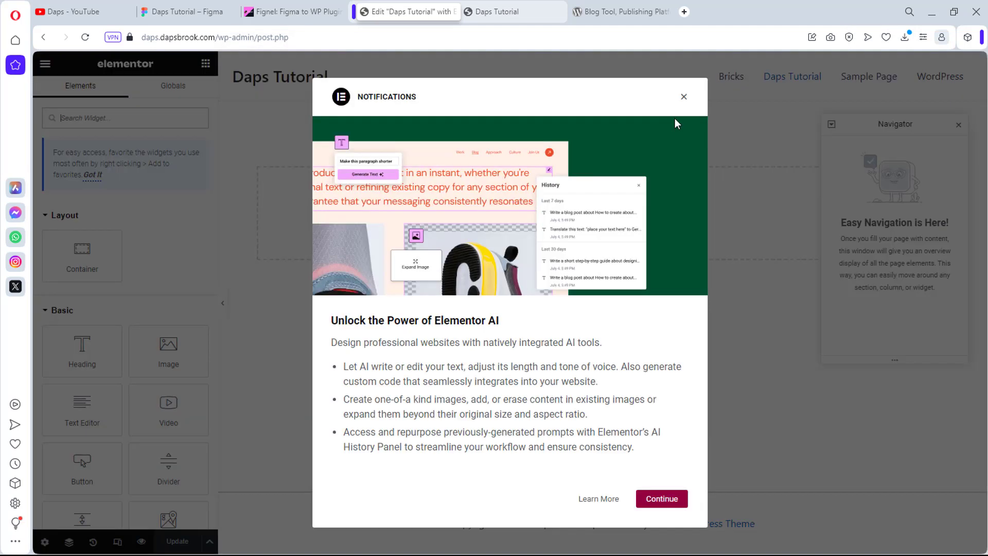
{"action": "left_click", "coordinate": [687, 97]}
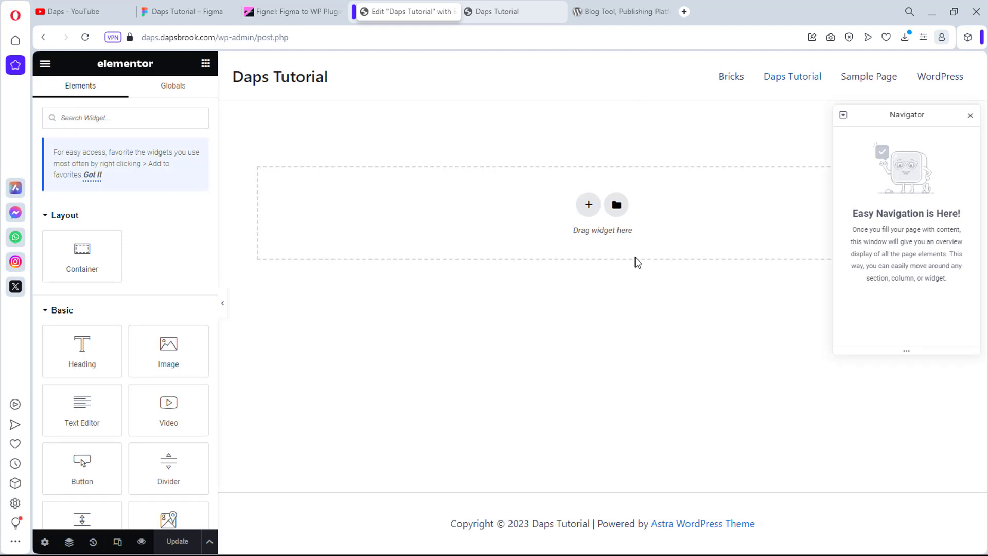
{"action": "left_click", "coordinate": [971, 116]}
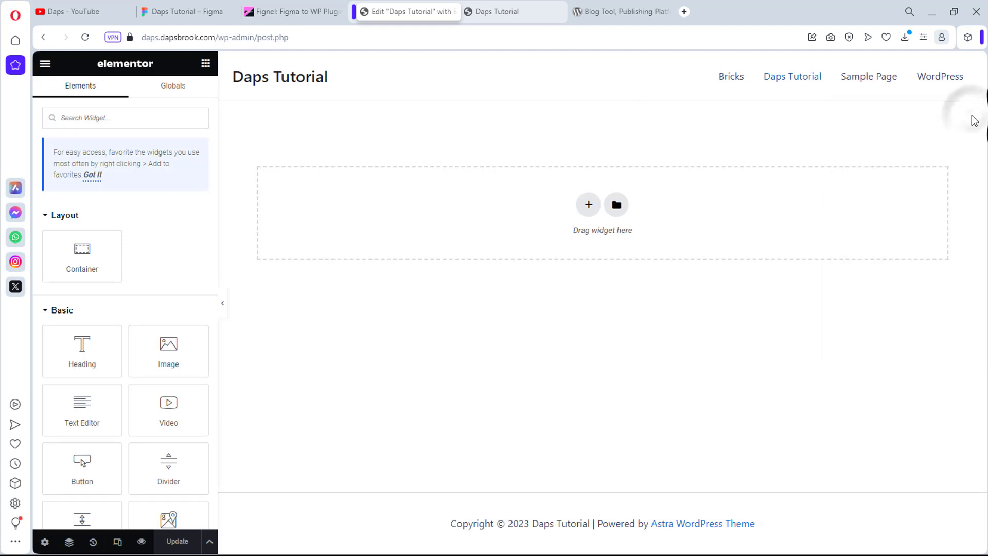
{"action": "left_click", "coordinate": [617, 206]}
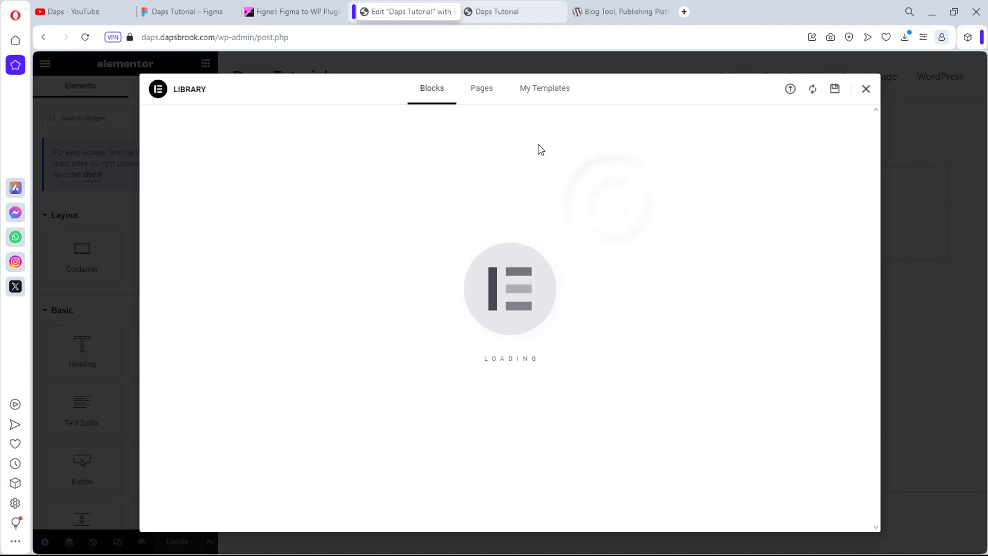
{"action": "left_click", "coordinate": [547, 93]}
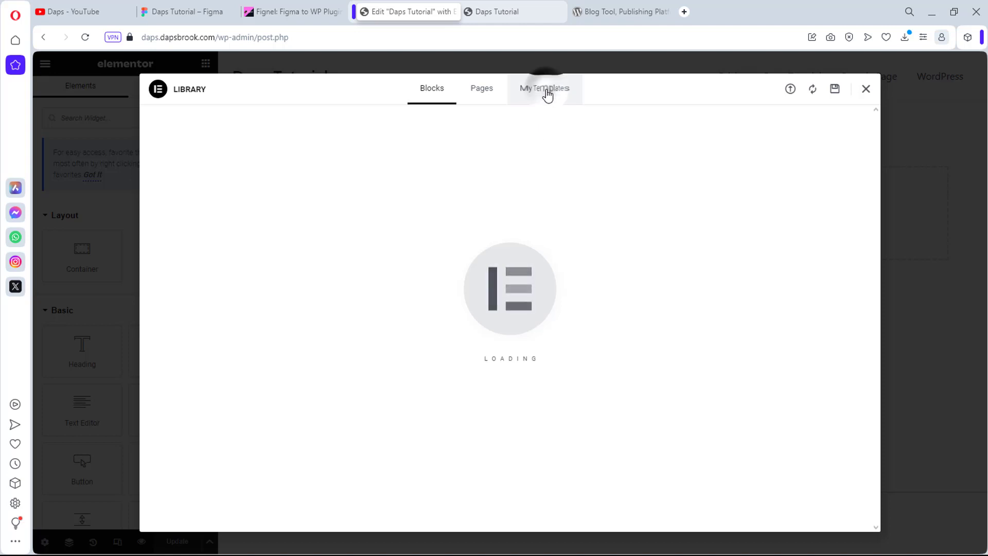
Step: Import the downloaded wordpress.org JSON template file, enabling unfiltered uploads
{"action": "left_click", "coordinate": [790, 91]}
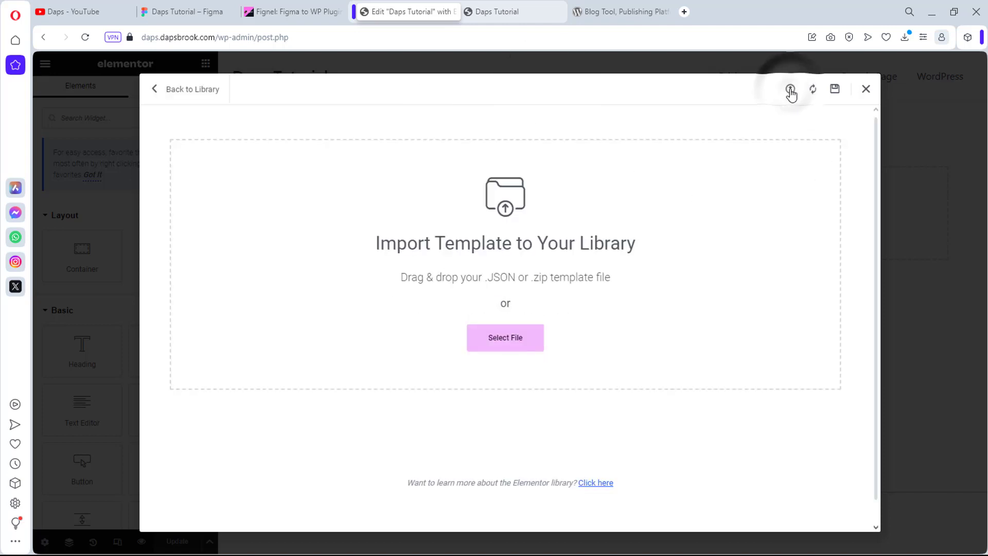
{"action": "left_click", "coordinate": [905, 37]}
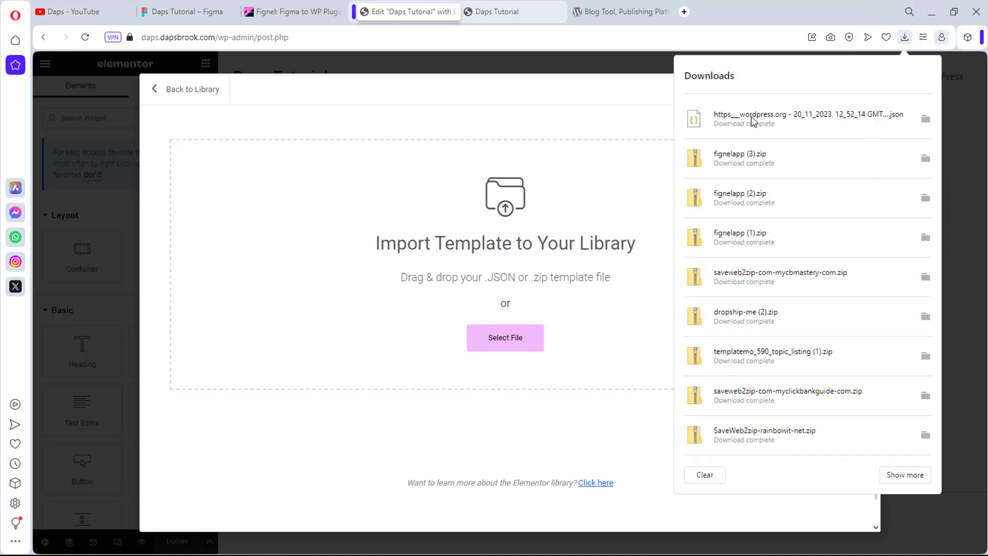
{"action": "left_click_drag", "start_coordinate": [752, 122], "coordinate": [497, 338]}
{"action": "left_click", "coordinate": [594, 351]}
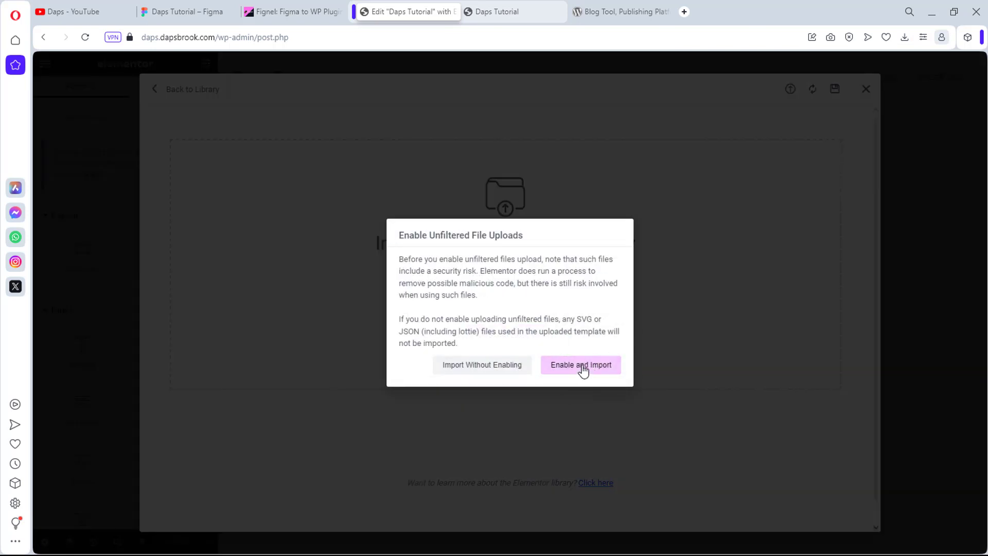
{"action": "left_click", "coordinate": [581, 368]}
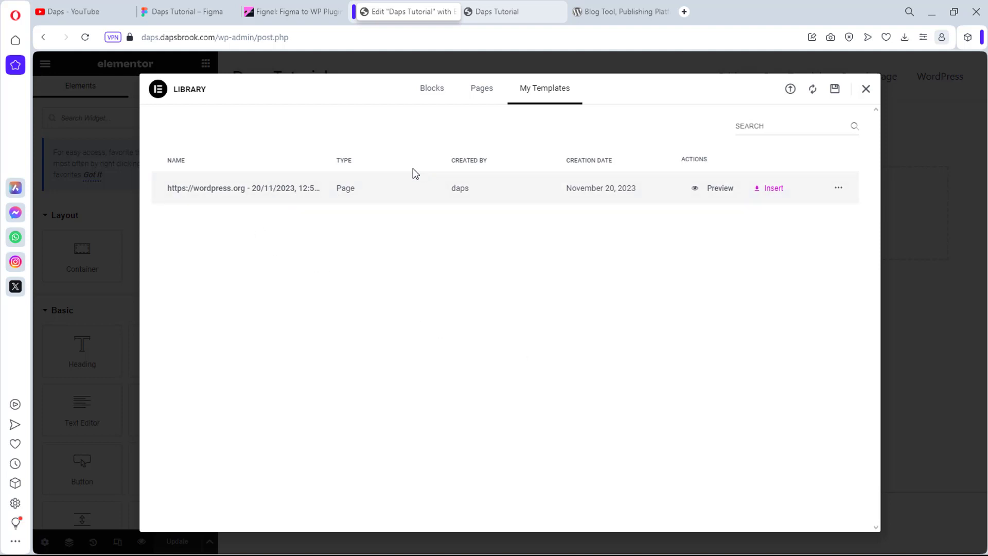
Step: Insert the wordpress.org template with its page settings into Daps Tutorial, then hide the editing panel
{"action": "left_click", "coordinate": [772, 189]}
{"action": "left_click", "coordinate": [609, 337]}
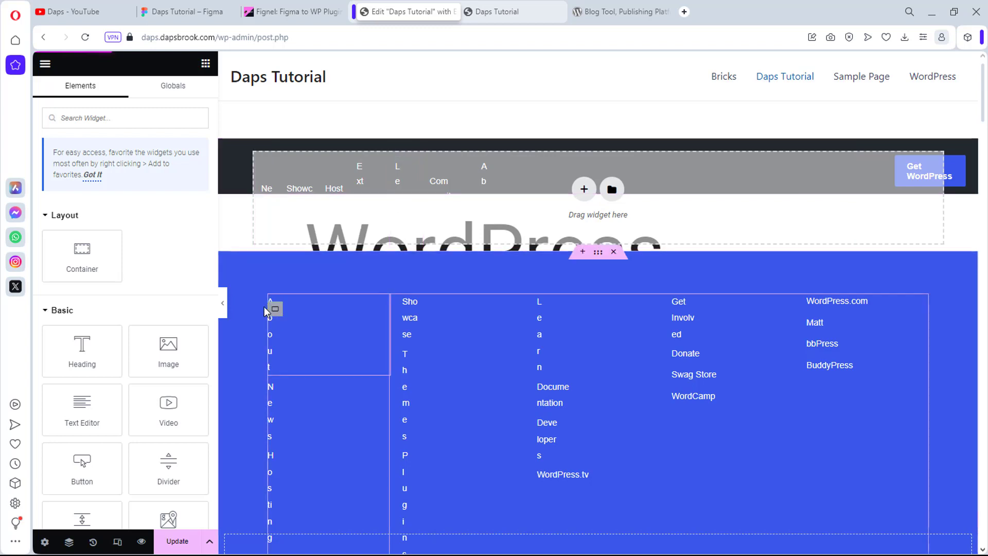
{"action": "left_click", "coordinate": [224, 305]}
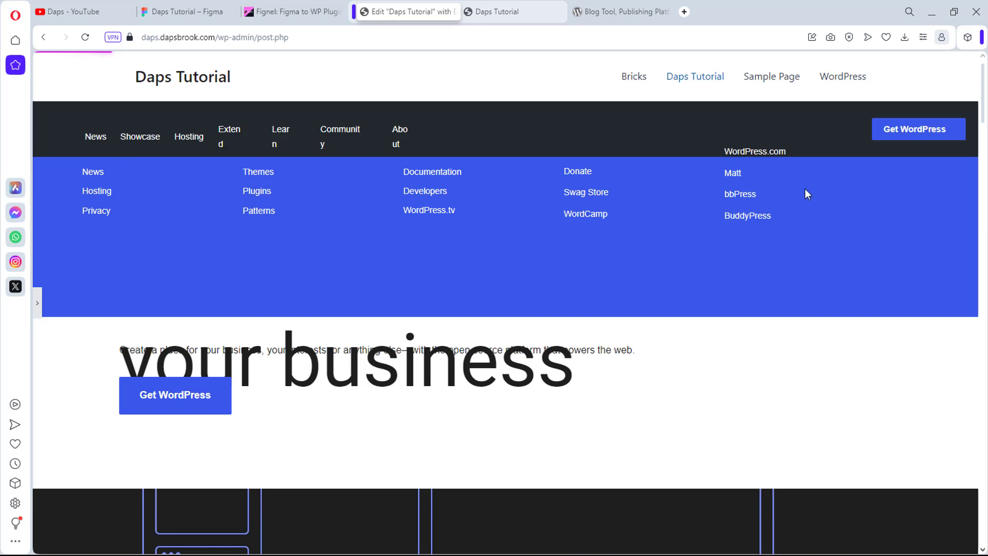
{"action": "scroll", "coordinate": [806, 193], "scroll_direction": "down", "scroll_amount": 3}
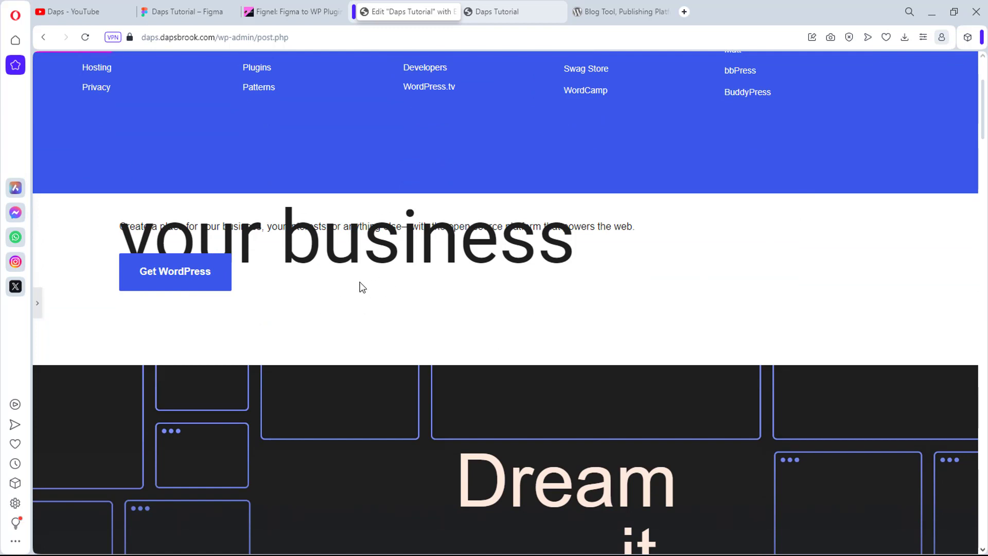
{"action": "scroll", "coordinate": [361, 287], "scroll_direction": "up", "scroll_amount": 3}
{"action": "scroll", "coordinate": [588, 265], "scroll_direction": "down", "scroll_amount": 10}
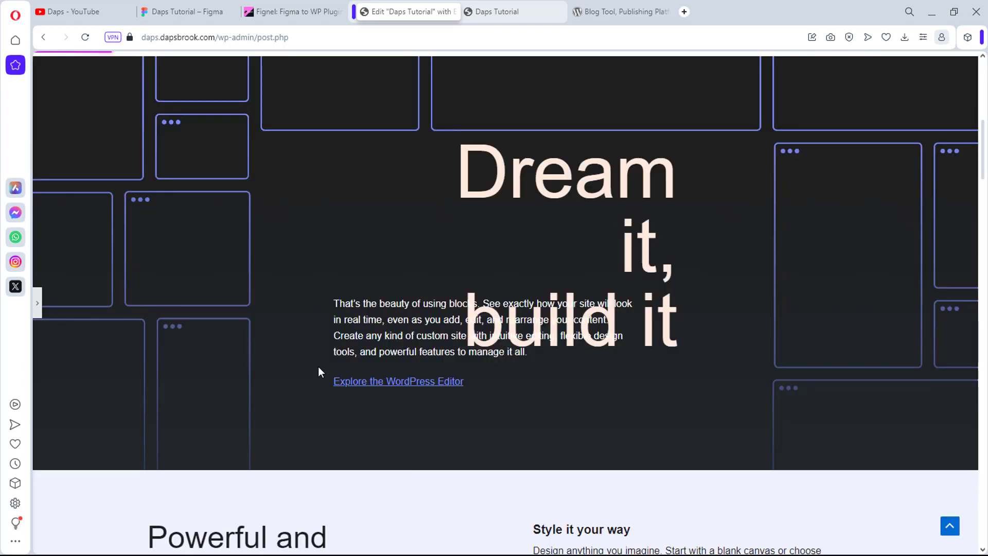
{"action": "scroll", "coordinate": [666, 227], "scroll_direction": "down", "scroll_amount": 10}
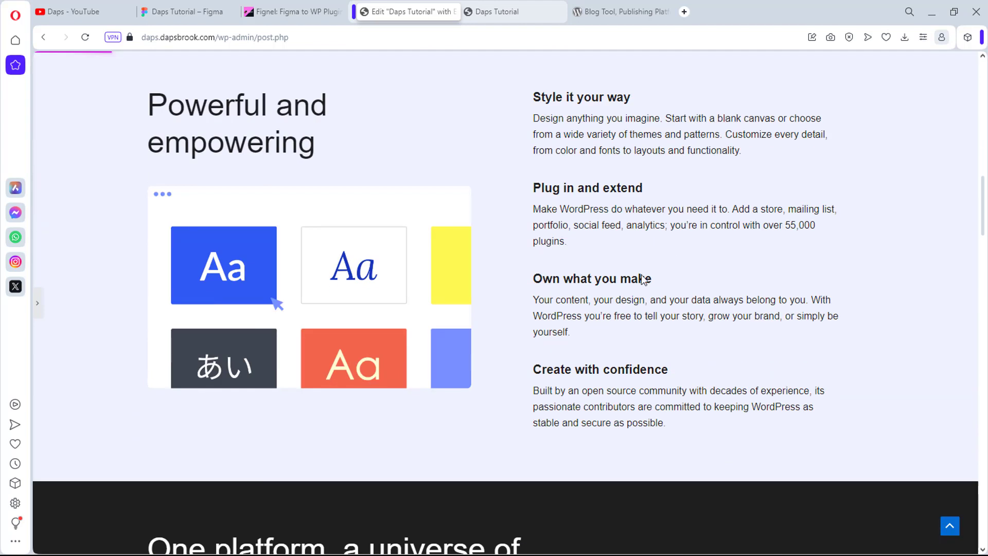
{"action": "scroll", "coordinate": [705, 190], "scroll_direction": "down", "scroll_amount": 8}
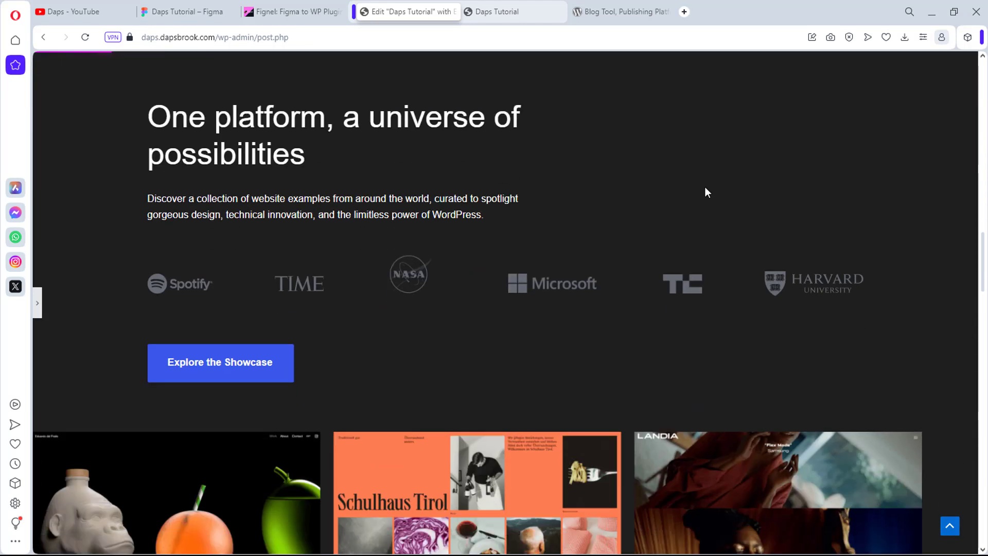
{"action": "scroll", "coordinate": [705, 192], "scroll_direction": "down", "scroll_amount": 6}
{"action": "scroll", "coordinate": [704, 190], "scroll_direction": "down", "scroll_amount": 4}
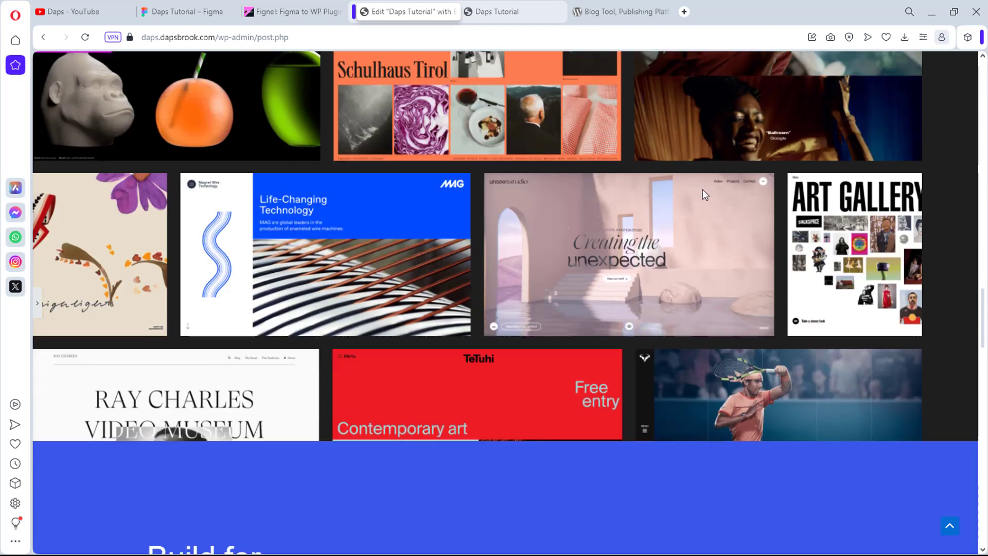
{"action": "scroll", "coordinate": [541, 279], "scroll_direction": "down", "scroll_amount": 7}
{"action": "scroll", "coordinate": [542, 276], "scroll_direction": "down", "scroll_amount": 17}
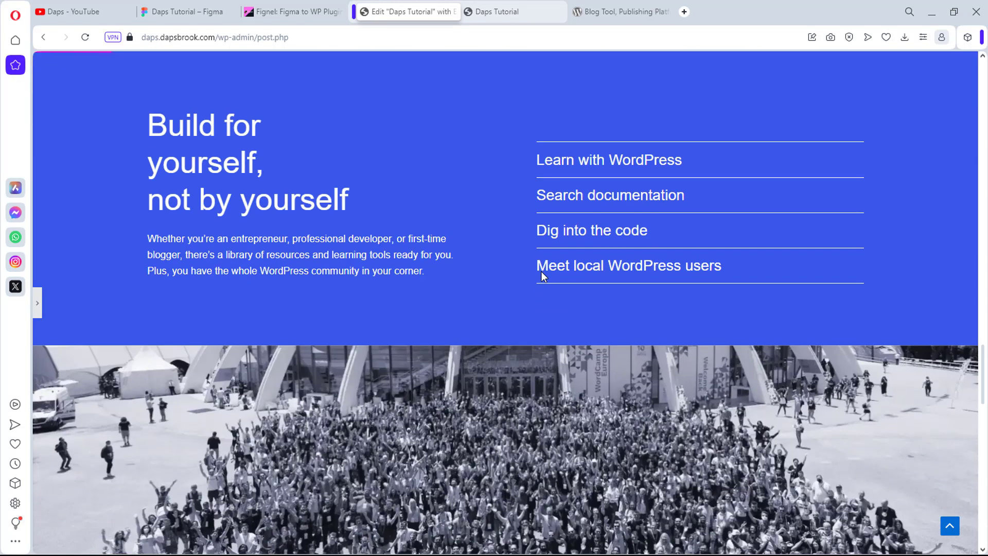
{"action": "scroll", "coordinate": [543, 271], "scroll_direction": "down", "scroll_amount": 4}
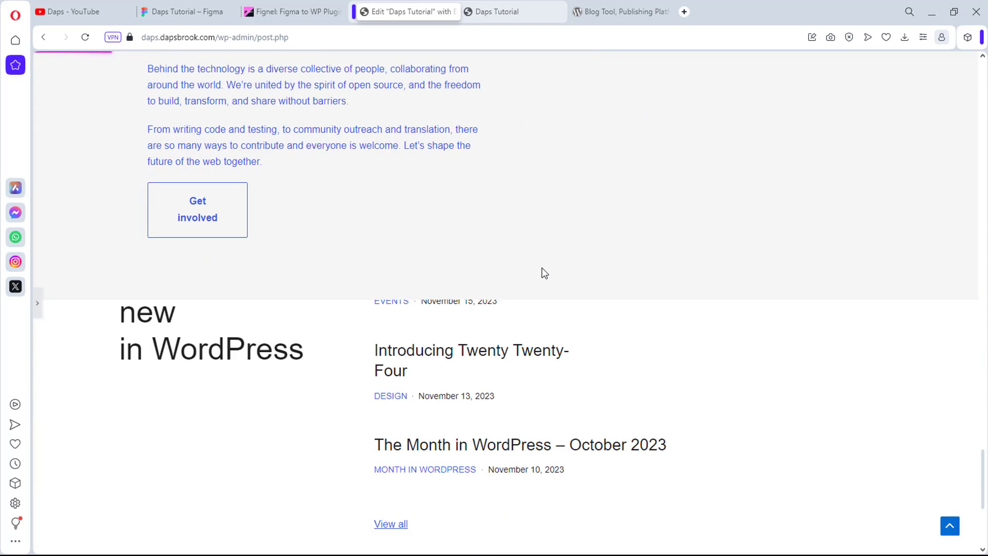
{"action": "scroll", "coordinate": [545, 273], "scroll_direction": "down", "scroll_amount": 3}
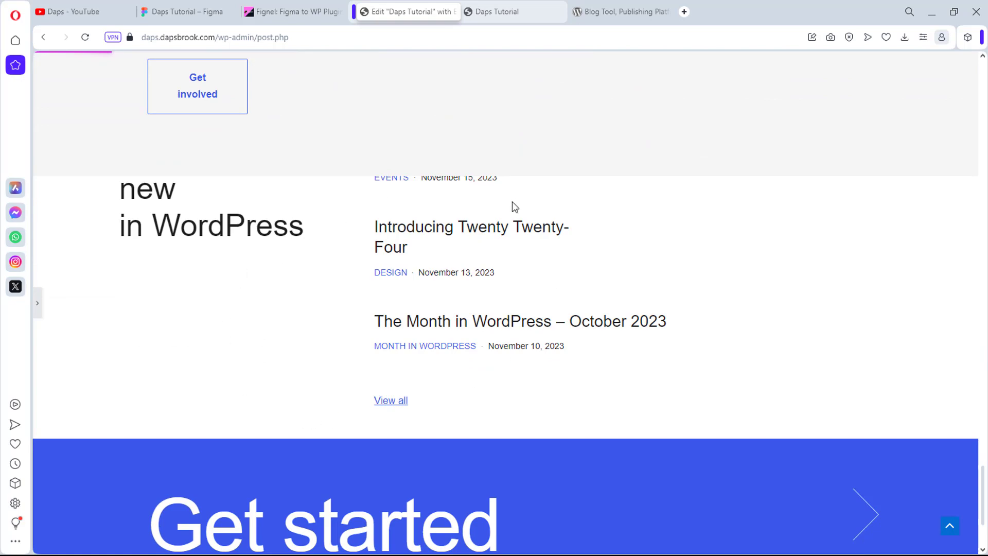
{"action": "scroll", "coordinate": [681, 229], "scroll_direction": "down", "scroll_amount": 2}
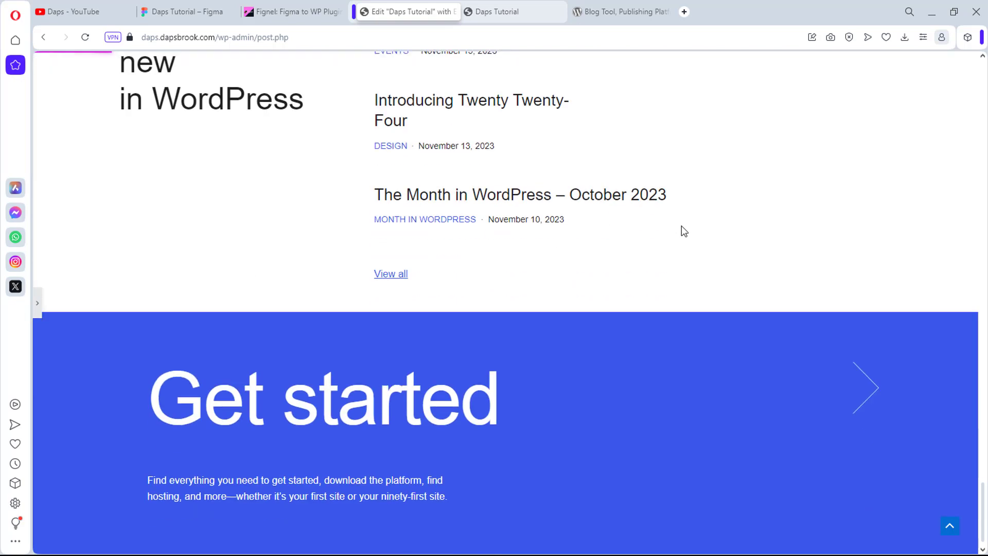
{"action": "scroll", "coordinate": [490, 393], "scroll_direction": "up", "scroll_amount": 10}
{"action": "scroll", "coordinate": [492, 378], "scroll_direction": "up", "scroll_amount": 15}
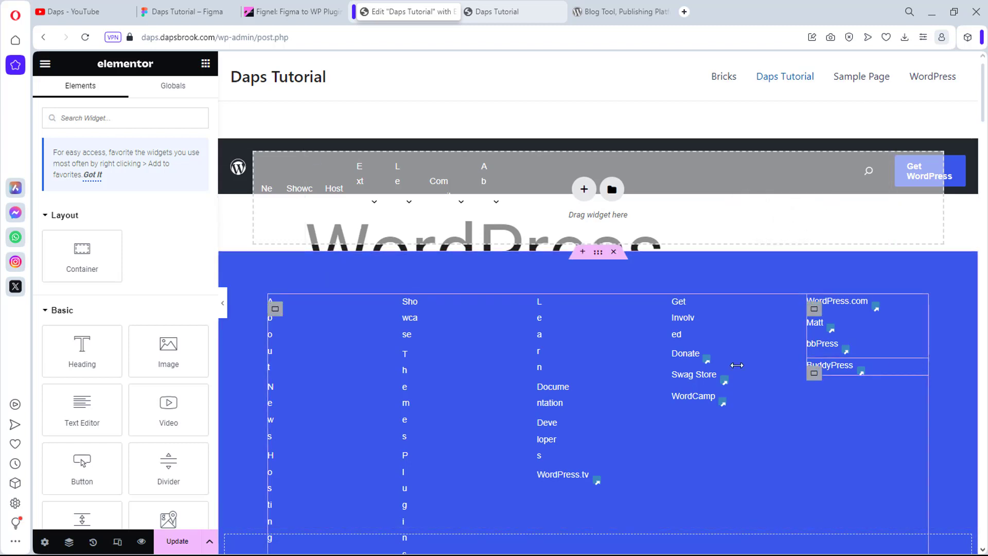
Step: Delete the blue footer and dark navigation header sections above the hero, then update the page
{"action": "left_click", "coordinate": [615, 253]}
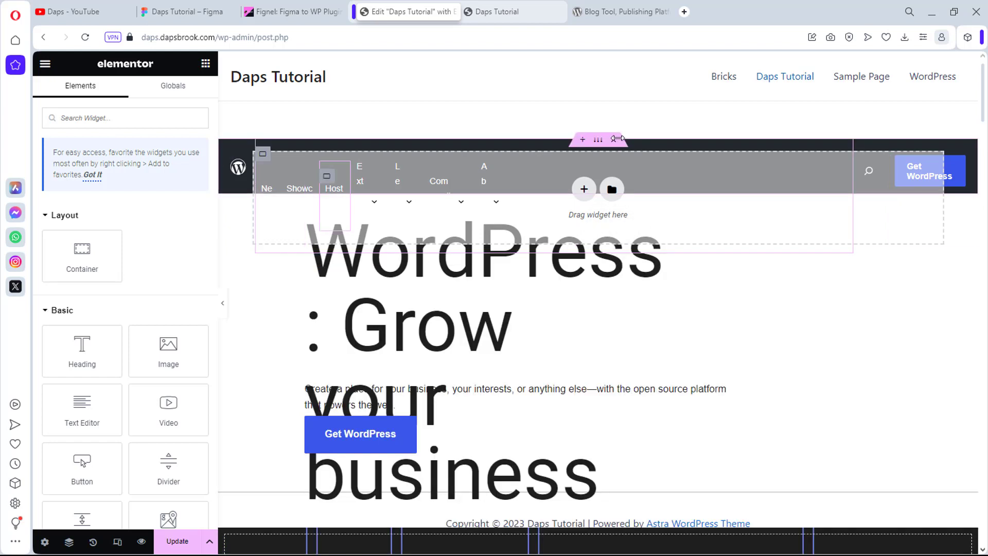
{"action": "left_click", "coordinate": [616, 141]}
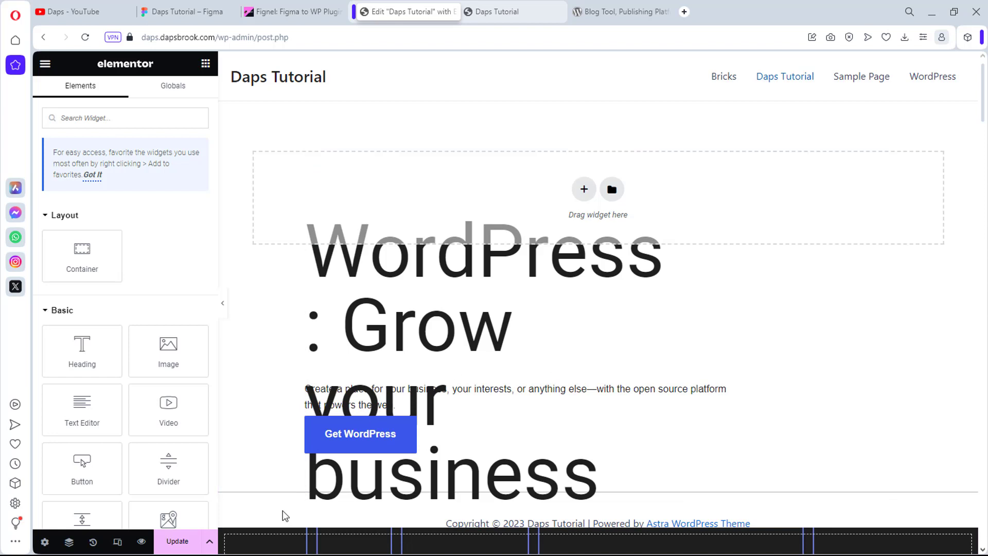
{"action": "left_click", "coordinate": [175, 547]}
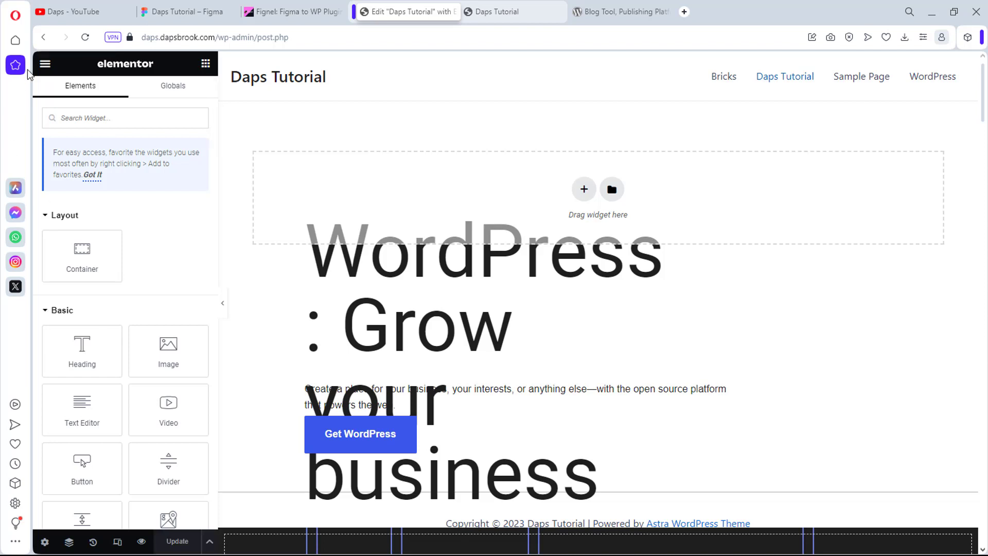
Step: View the live Daps Tutorial page from the Elementor menu and scroll down and back up through it
{"action": "left_click", "coordinate": [44, 65]}
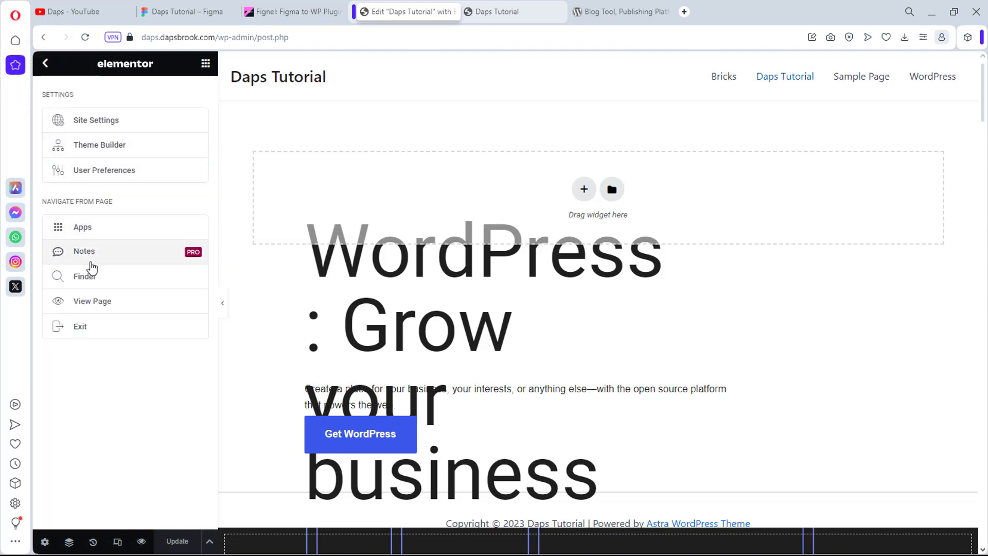
{"action": "left_click", "coordinate": [97, 303]}
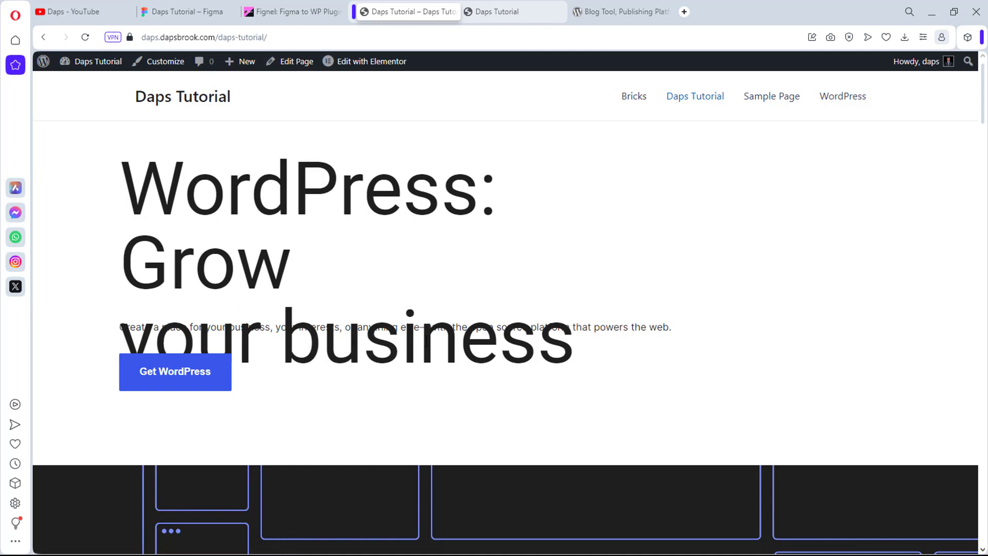
{"action": "scroll", "coordinate": [425, 340], "scroll_direction": "down", "scroll_amount": 15}
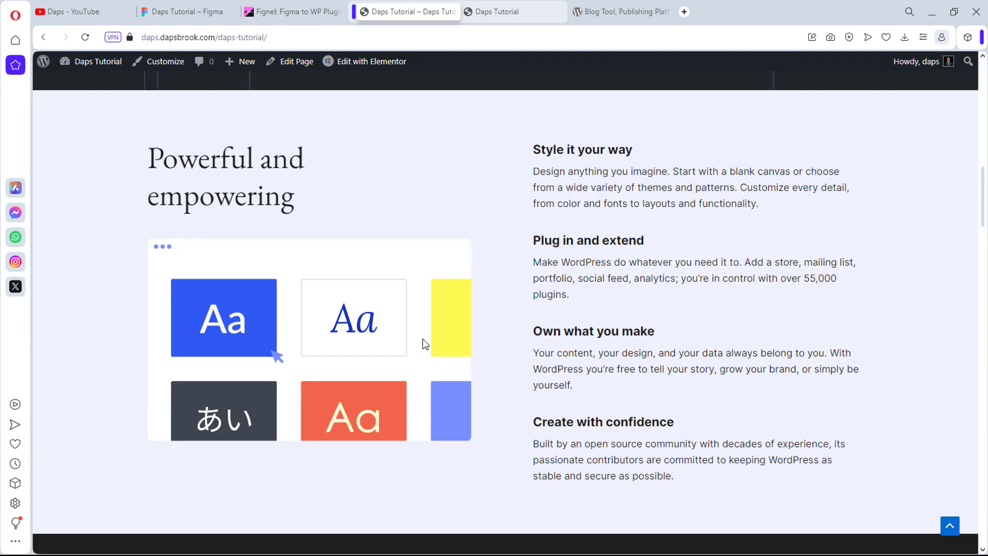
{"action": "scroll", "coordinate": [426, 344], "scroll_direction": "down", "scroll_amount": 20}
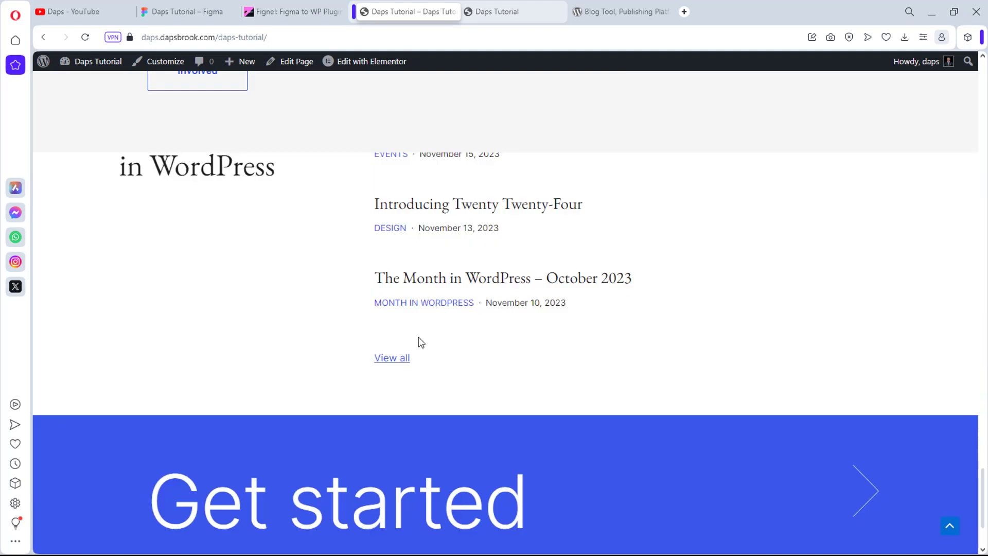
{"action": "scroll", "coordinate": [421, 342], "scroll_direction": "down", "scroll_amount": 2}
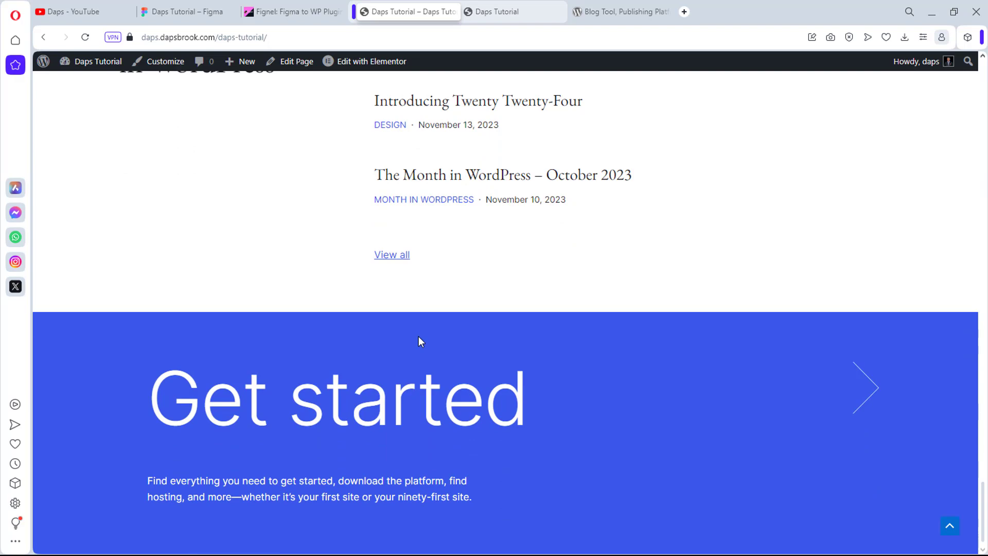
{"action": "scroll", "coordinate": [421, 342], "scroll_direction": "up", "scroll_amount": 15}
{"action": "scroll", "coordinate": [418, 336], "scroll_direction": "up", "scroll_amount": 20}
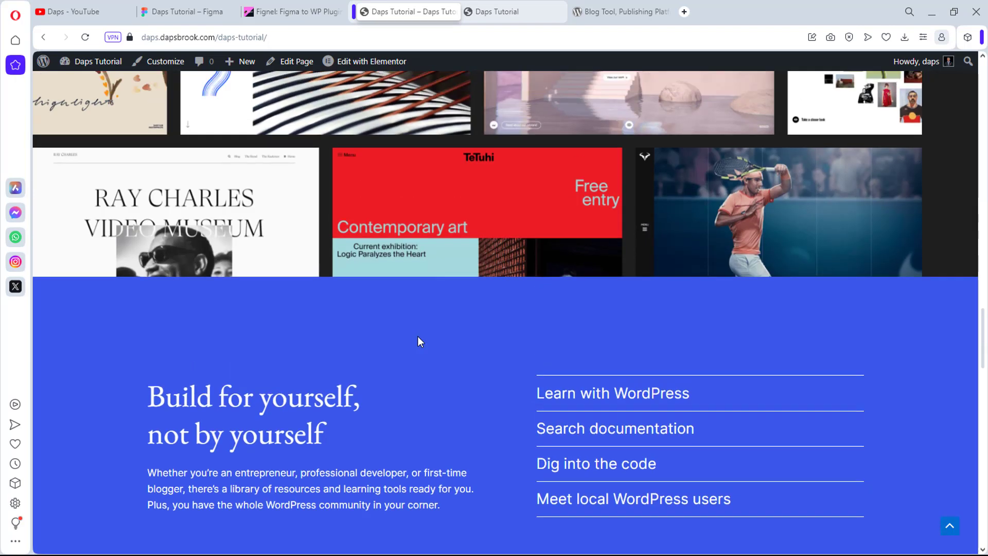
{"action": "scroll", "coordinate": [421, 341], "scroll_direction": "up", "scroll_amount": 10}
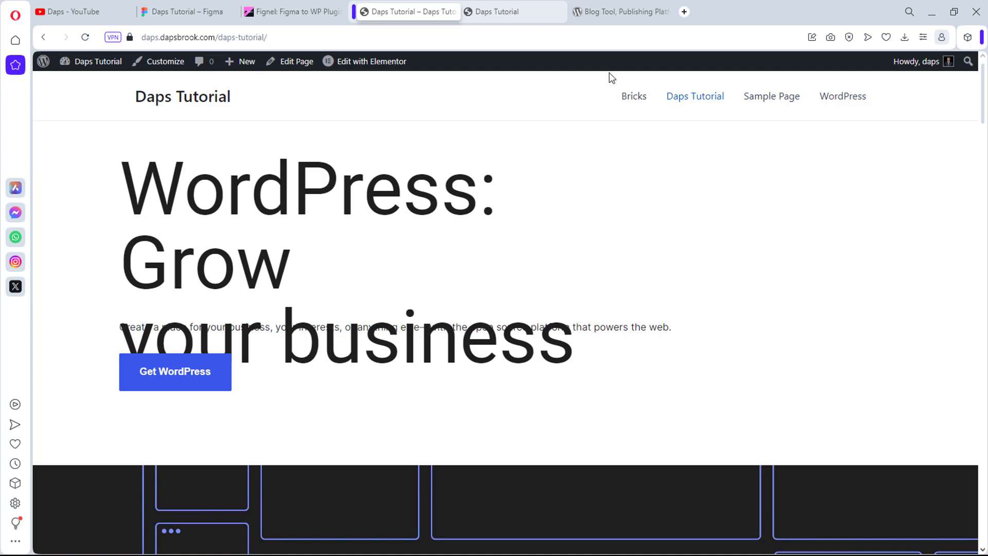
Step: Switch to the 'Blog Tool, Publishing Platform' tab showing the original wordpress.org homepage
{"action": "left_click", "coordinate": [614, 13]}
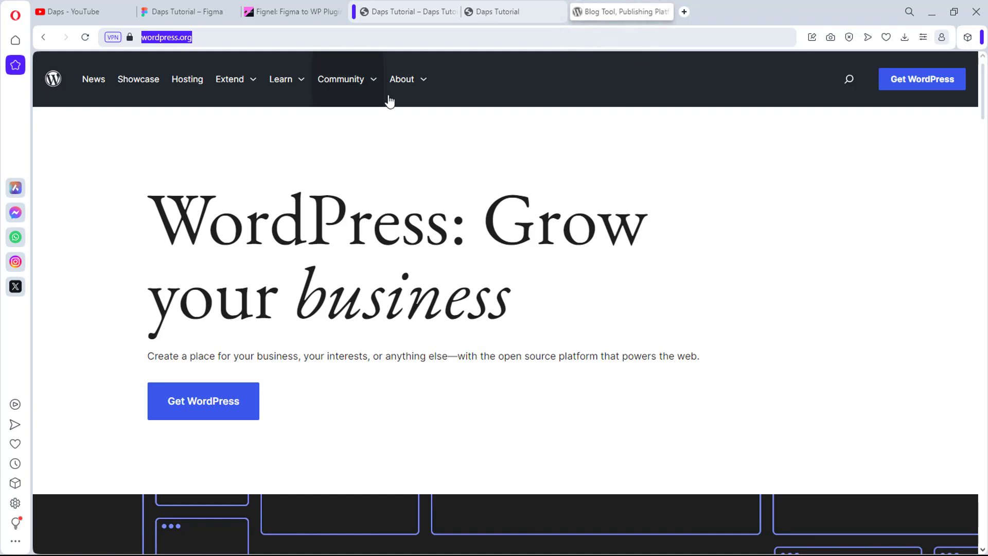